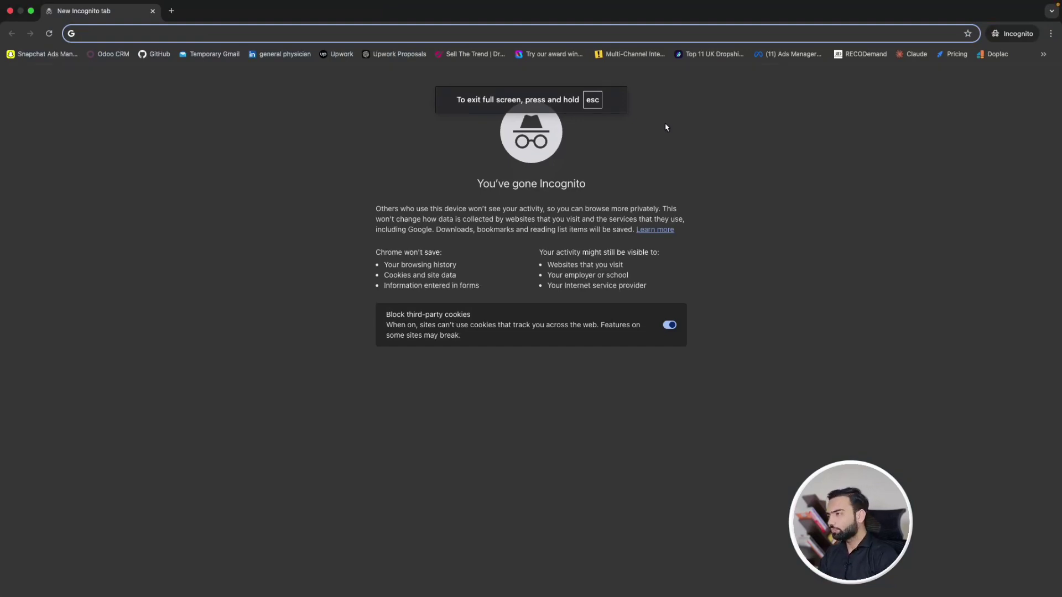
text(digit)
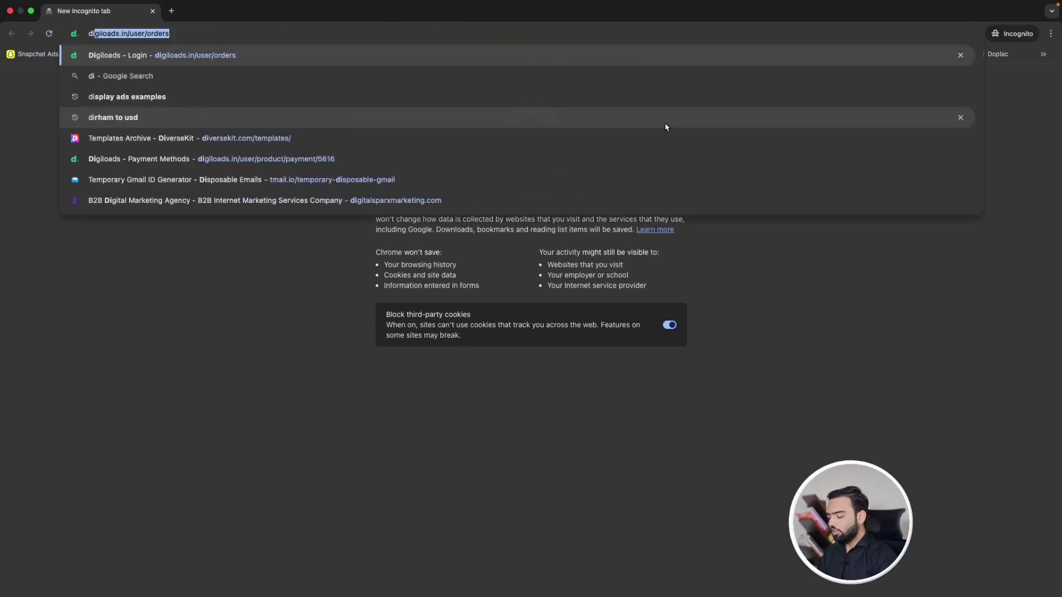
text(al)
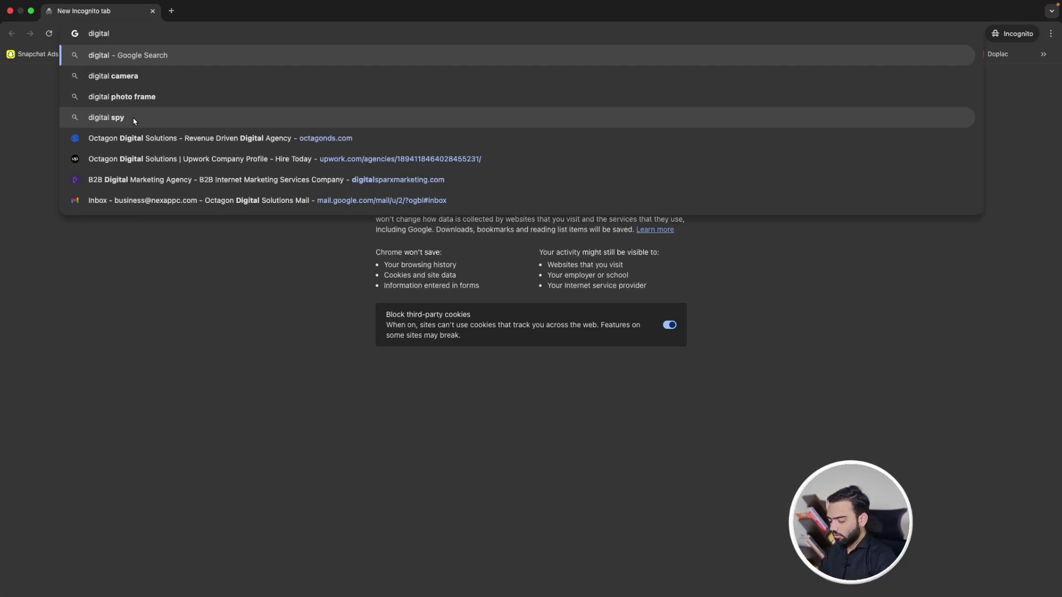
text(market)
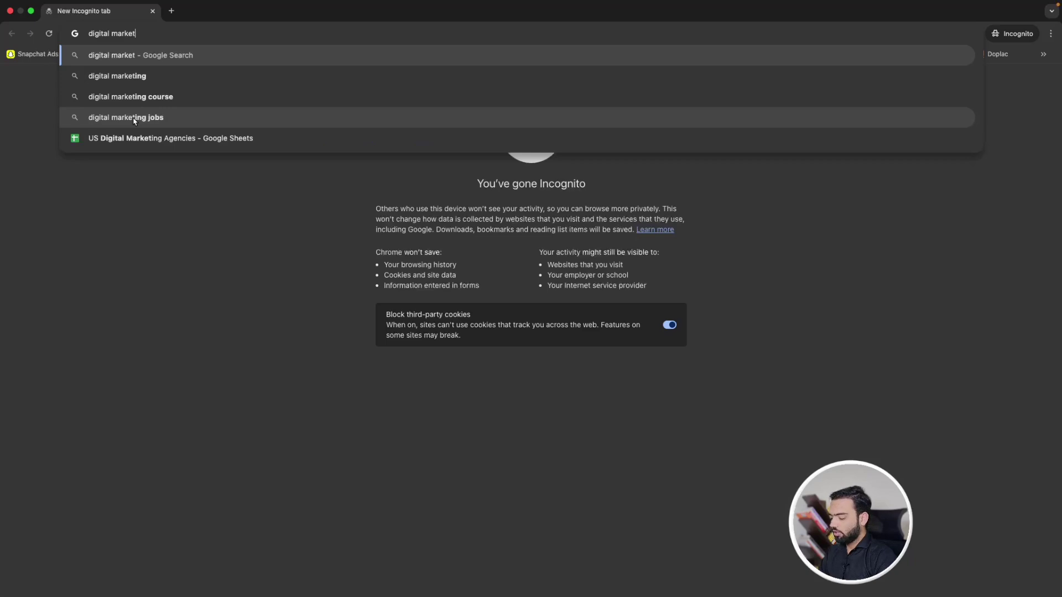
text(ing)
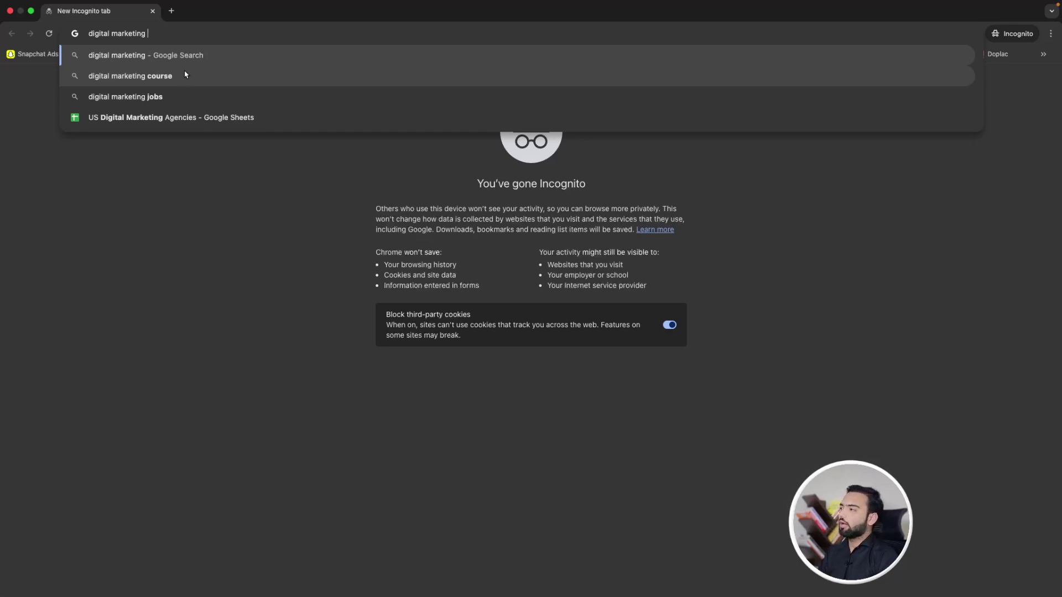
Create a new browser profile without an account, enter a profile name and finish its setup
mouse_move(176, 3)
click(229, 8)
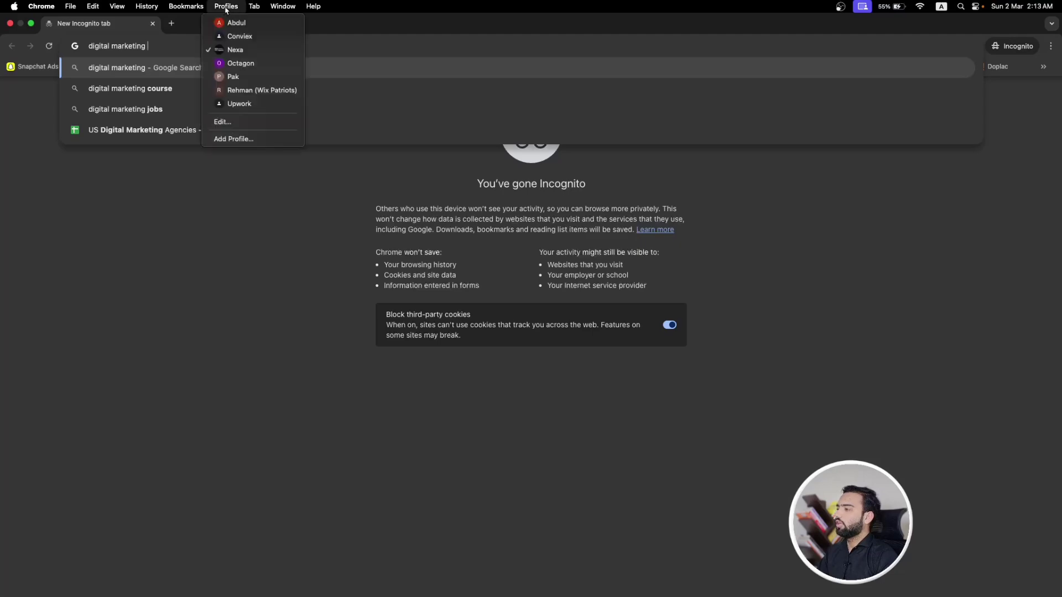
click(243, 139)
click(531, 285)
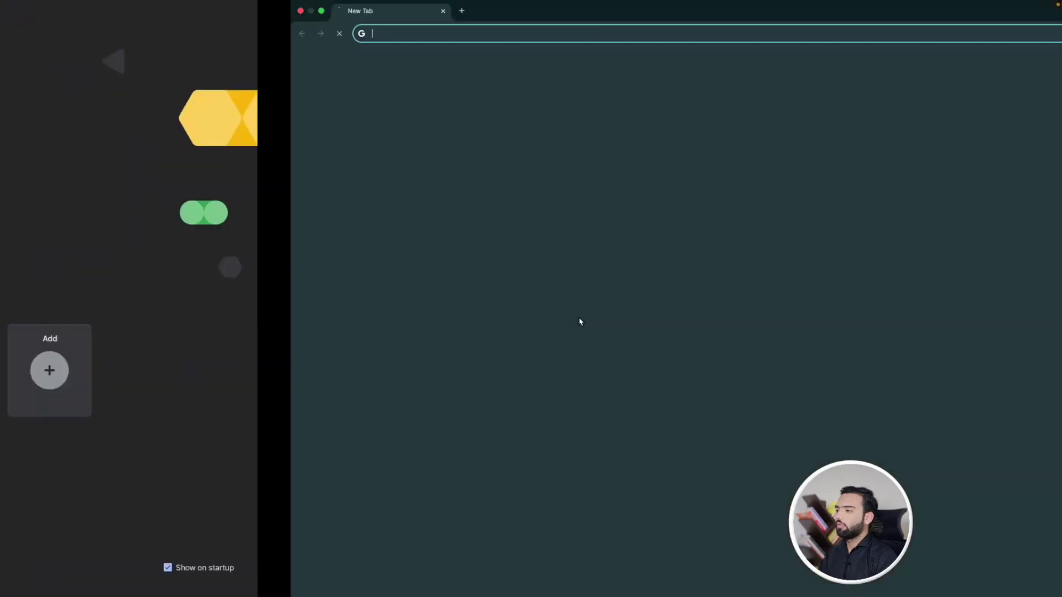
text(A)
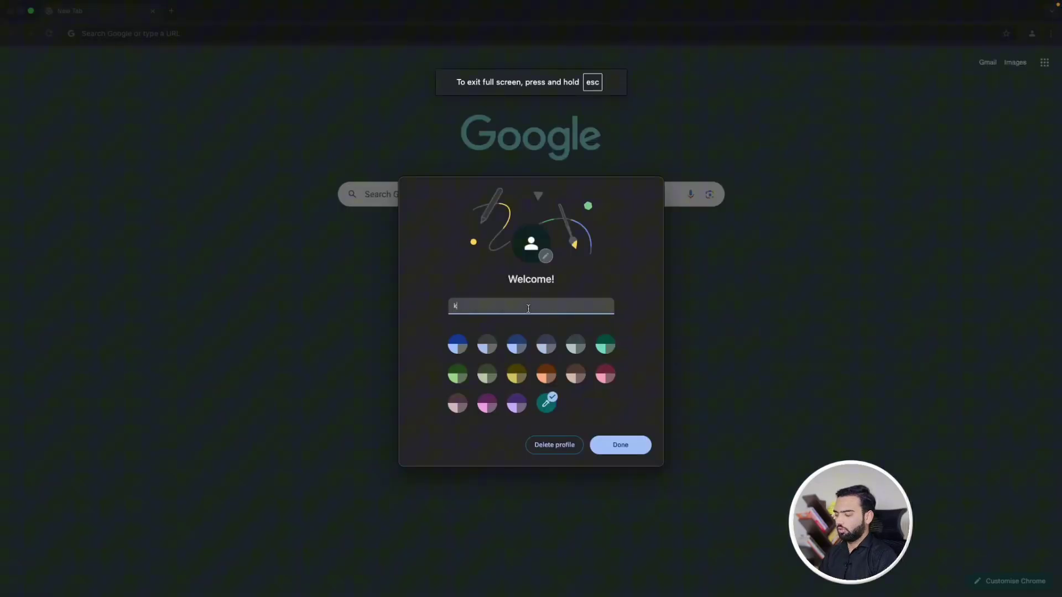
click(631, 448)
Enter "digital marketing course" in the address bar to bring up search suggestions
click(296, 32)
text(digit)
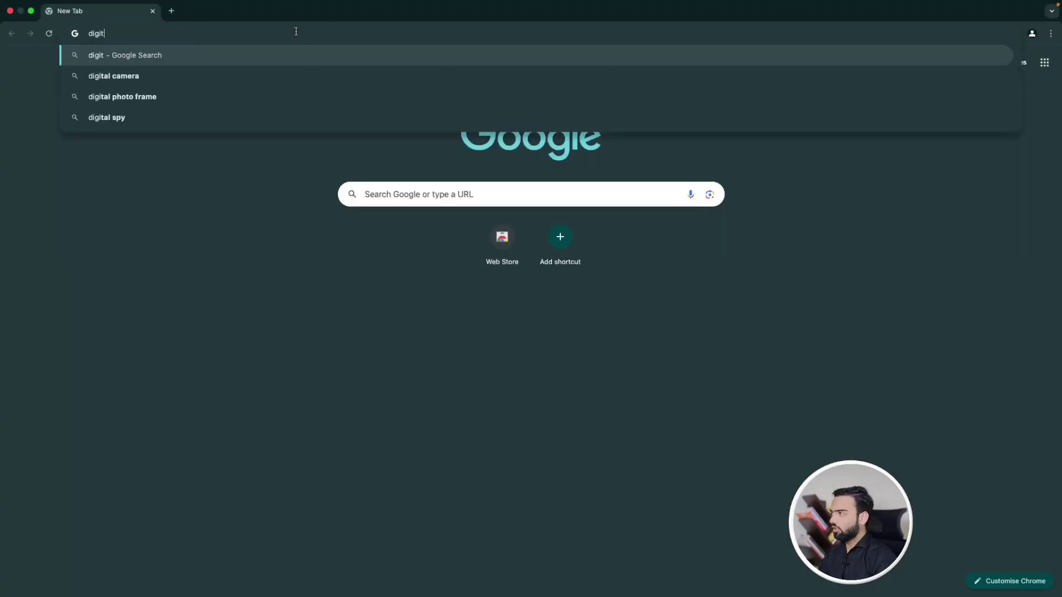
text(al)
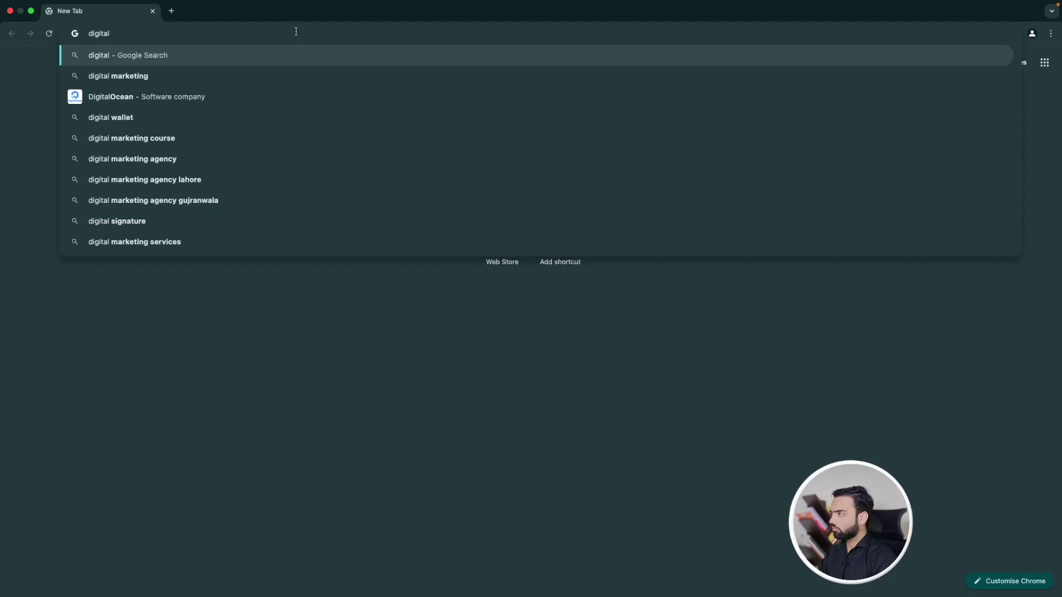
text( marketing)
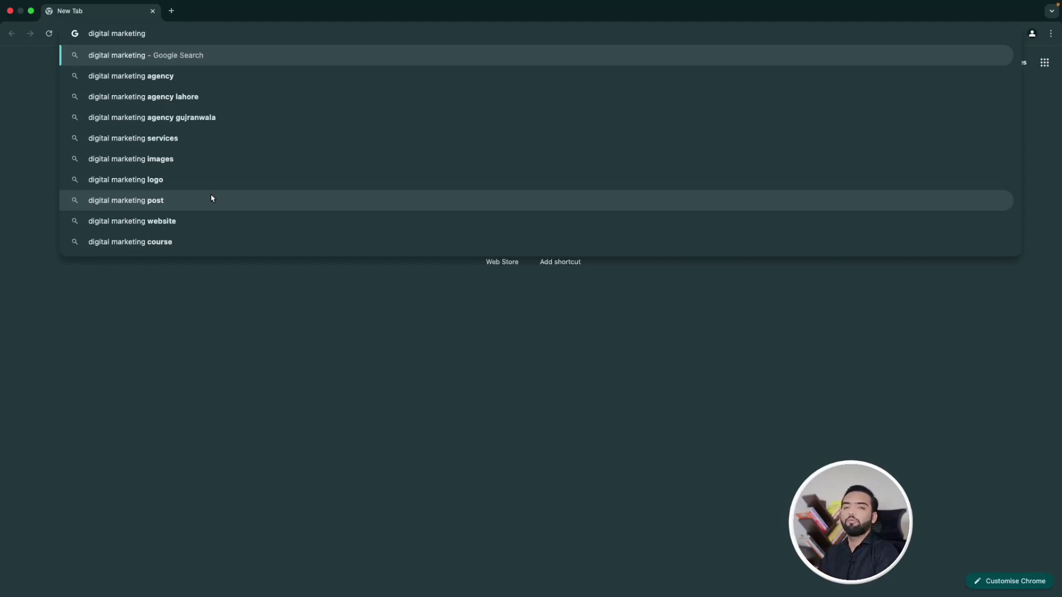
text(c)
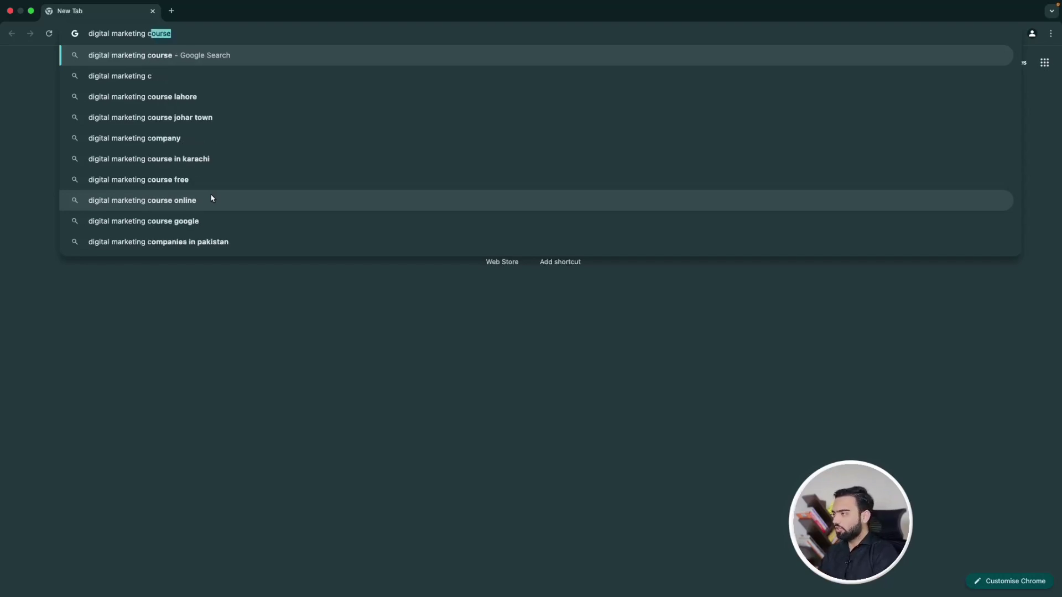
text(ourse)
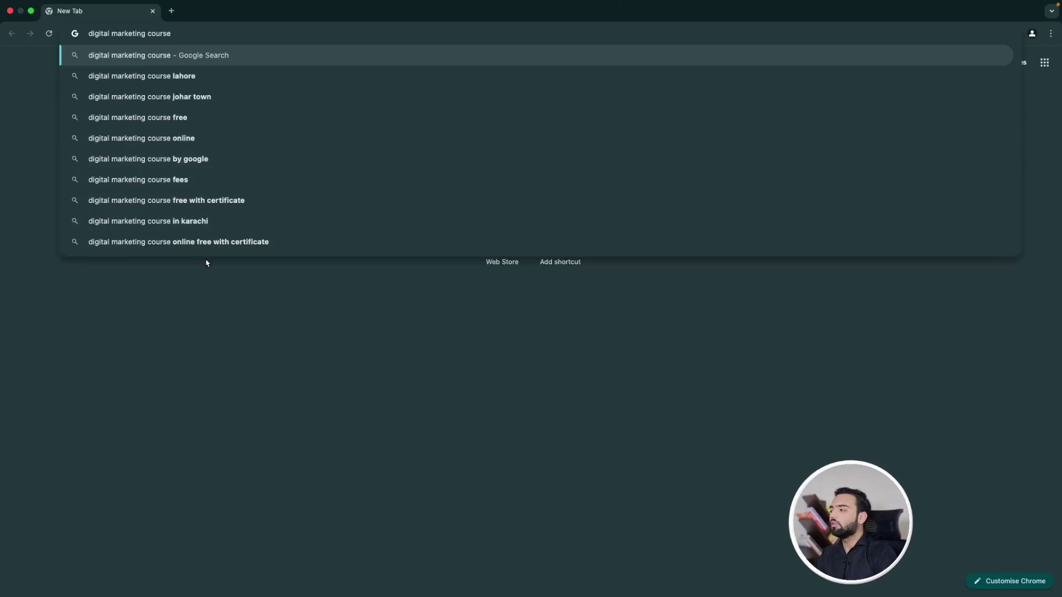
Extend the query to "digital marketing course lahore" and go through its suggestions to "digital marketing course in dha lahore"
text(la)
key(Right)
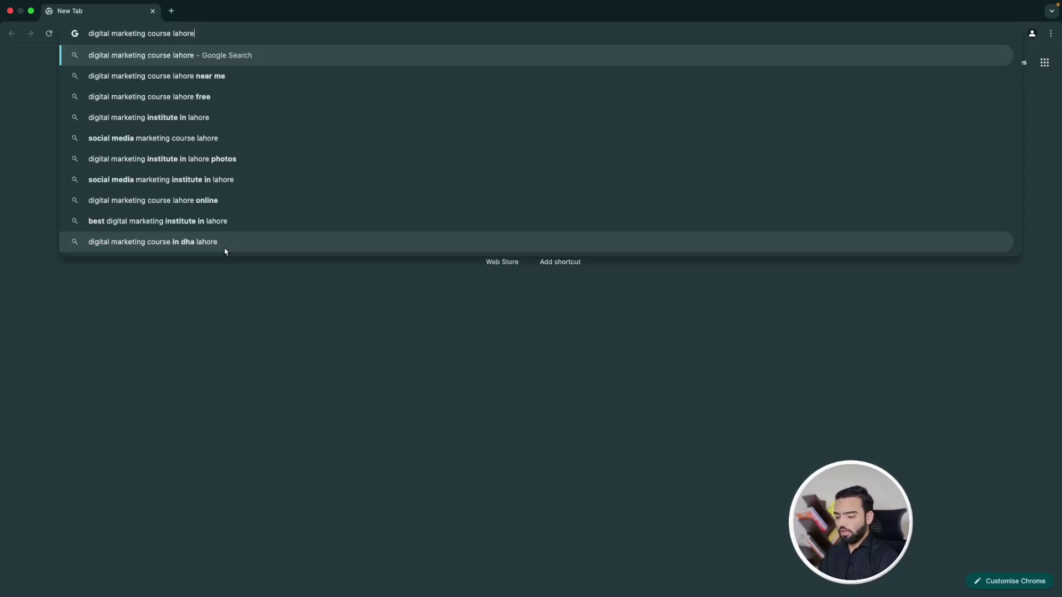
key(Down)
key(Down)
key(Down)
key(Down)
key(Down)
key(Down)
key(Down)
key(Down)
key(Down)
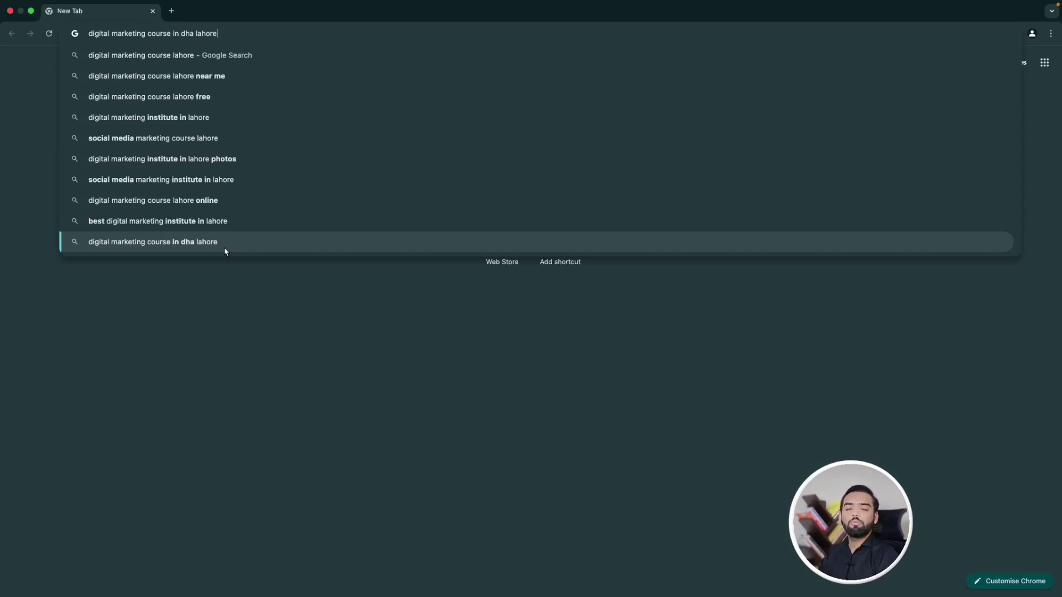
Cut the query back to "digital marketing course" and search for the suggestion "digital marketing course lahore"
key(BackSpace)
key(BackSpace)
key(BackSpace)
key(BackSpace)
key(BackSpace)
key(BackSpace)
key(BackSpace)
key(BackSpace)
key(BackSpace)
key(BackSpace)
key(BackSpace)
key(BackSpace)
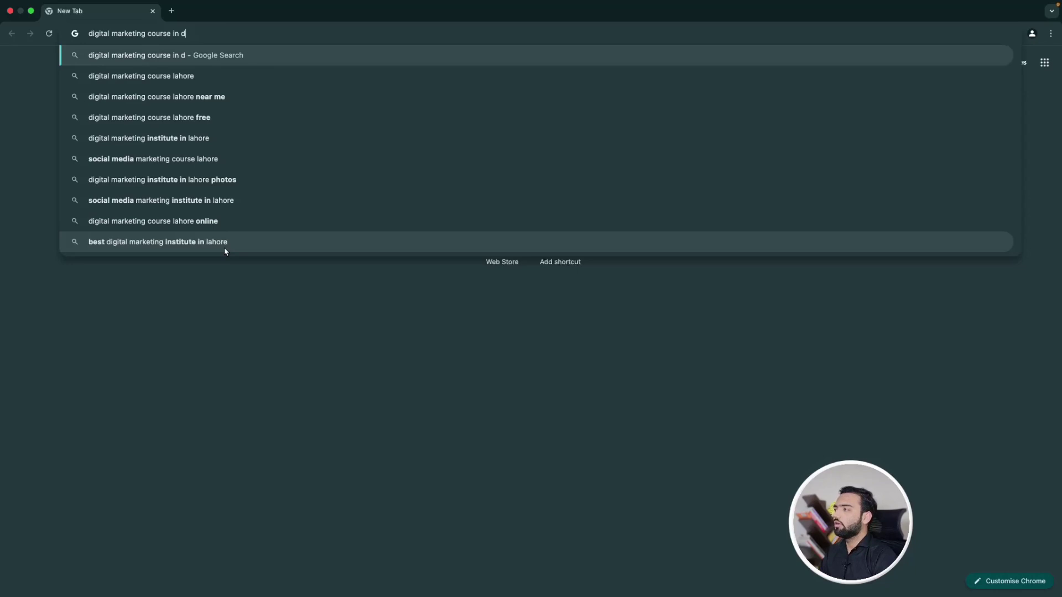
key(BackSpace)
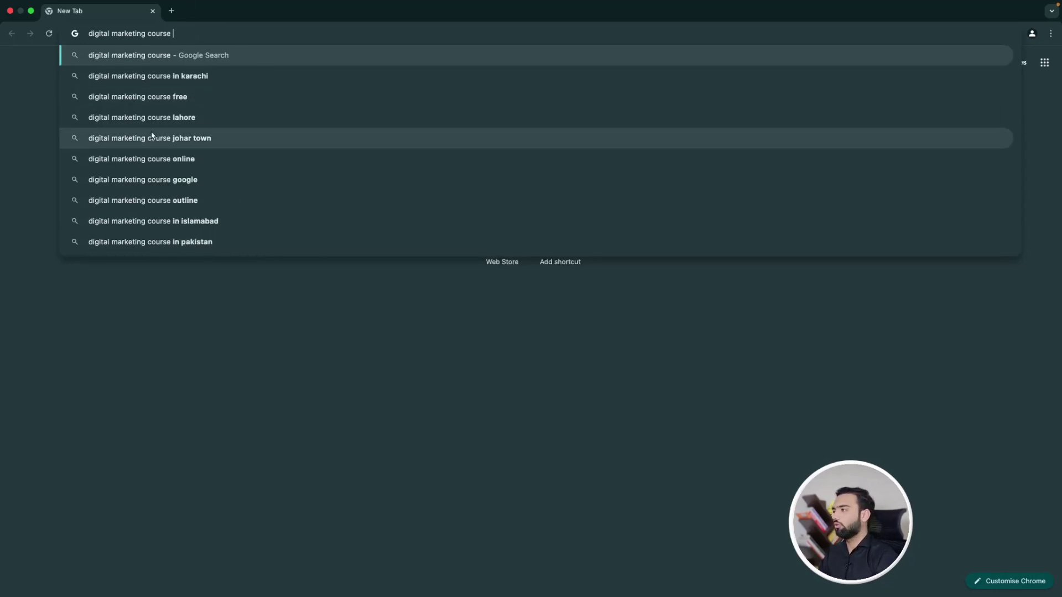
click(121, 119)
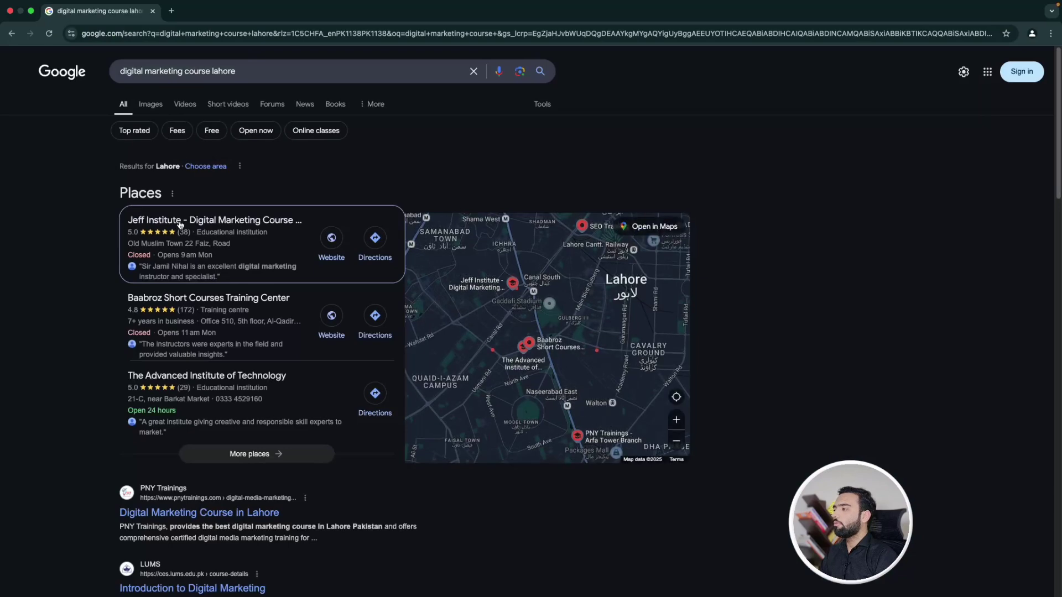
Review the related searches at the end of the results page, then return to its beginning
scroll(187, 222, down, 10)
scroll(187, 223, down, 15)
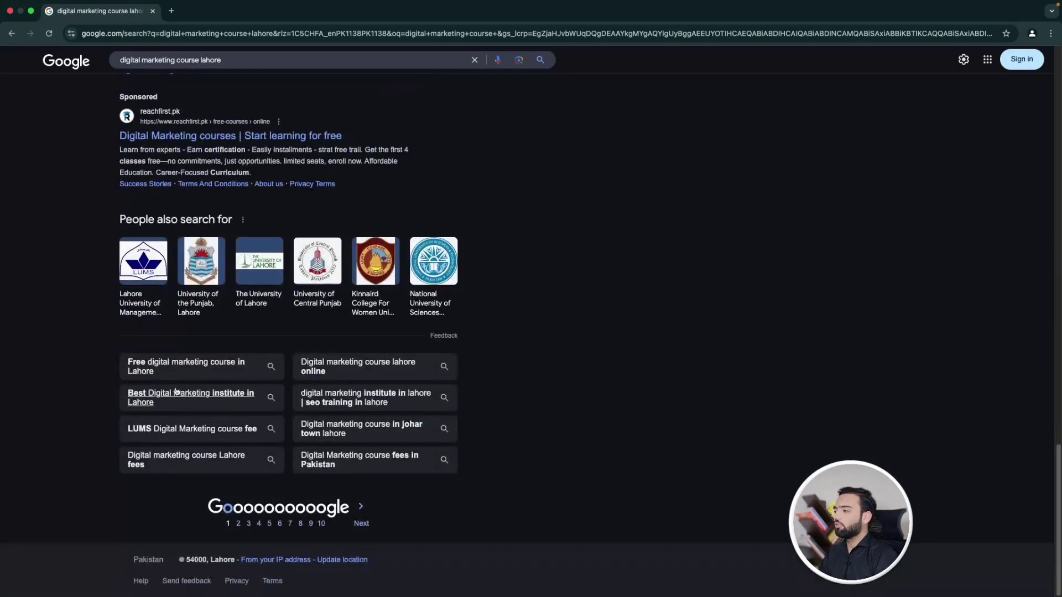
drag(95, 356, 542, 520)
click(520, 502)
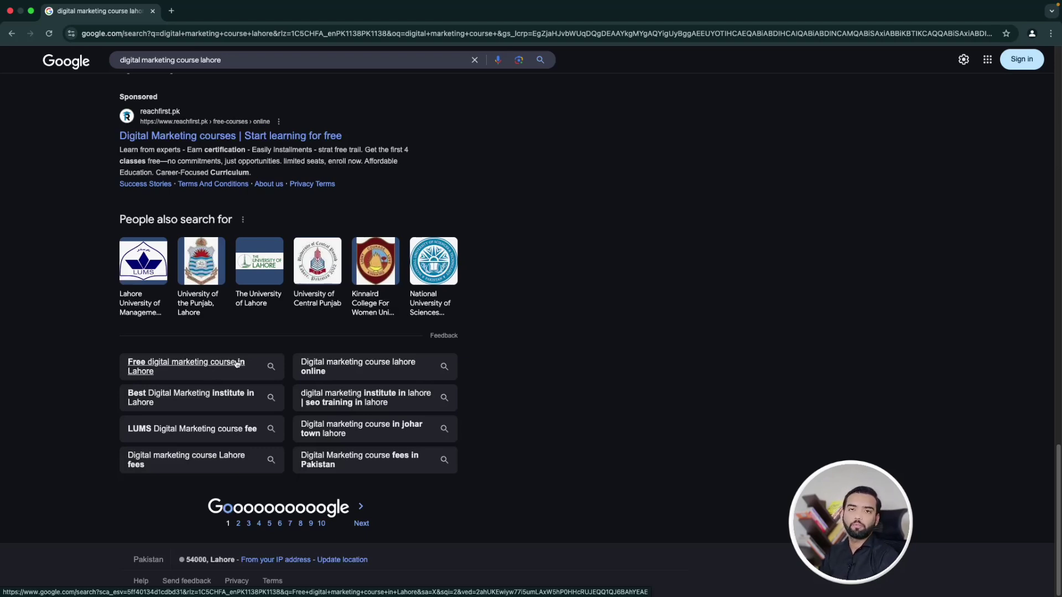
scroll(232, 368, up, 10)
scroll(223, 375, up, 10)
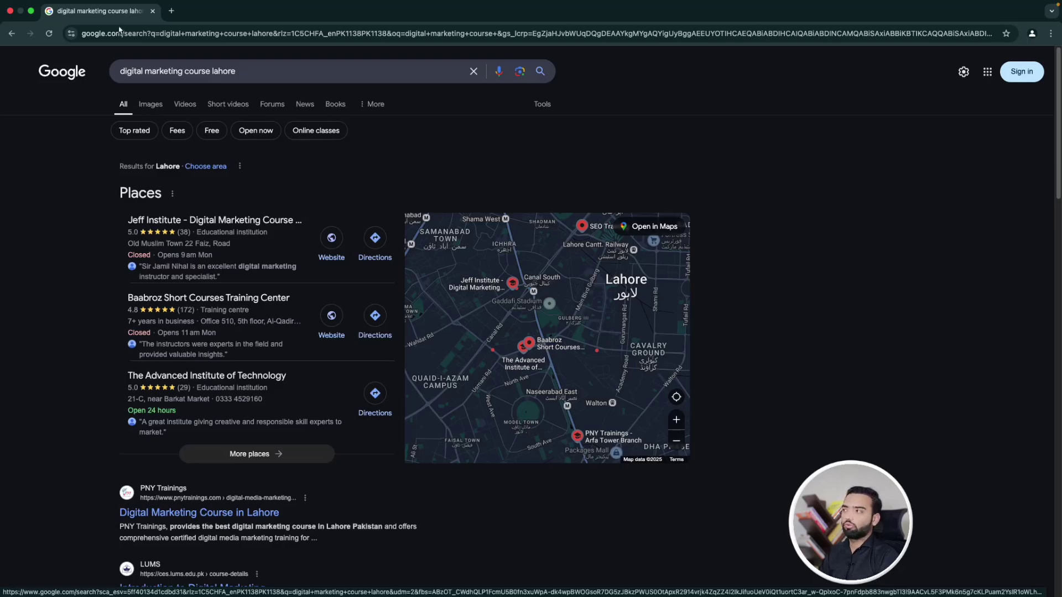
Close the new profile's browser window and switch to the Chrome window holding the keyword research pages
click(171, 10)
click(668, 479)
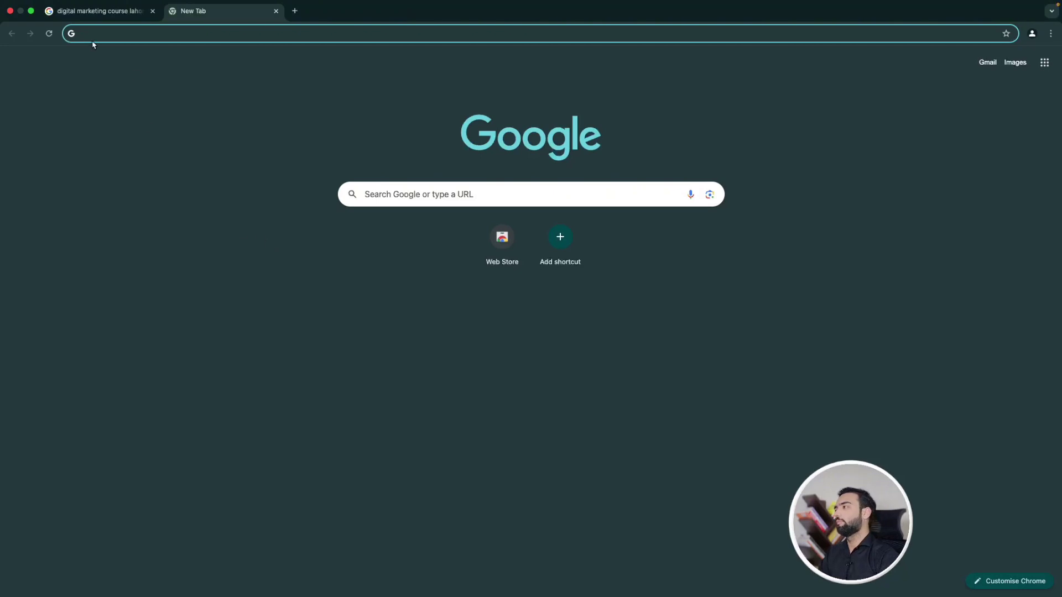
click(11, 12)
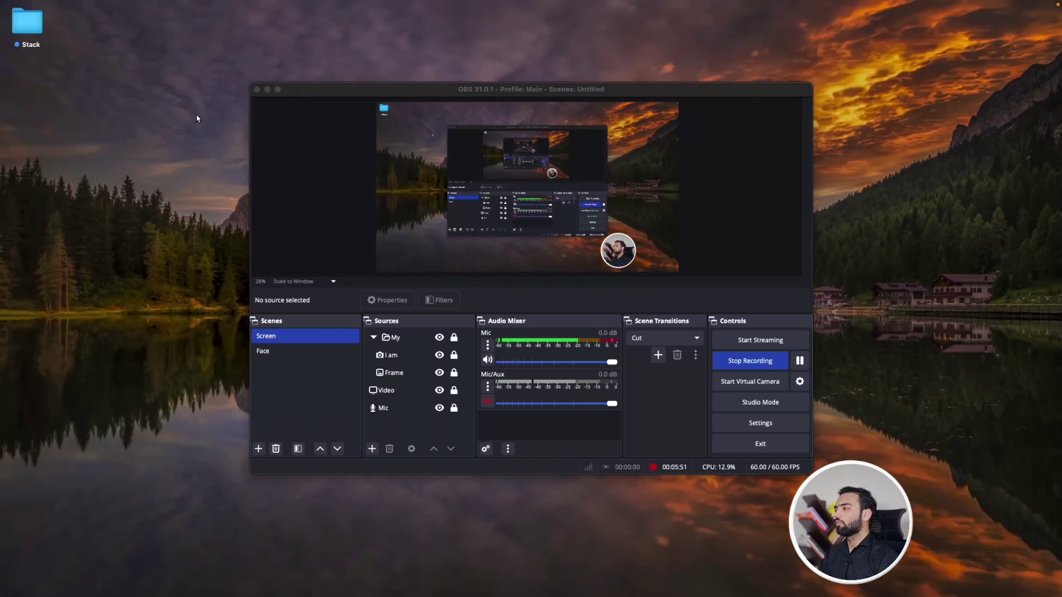
key(ctrl+Right)
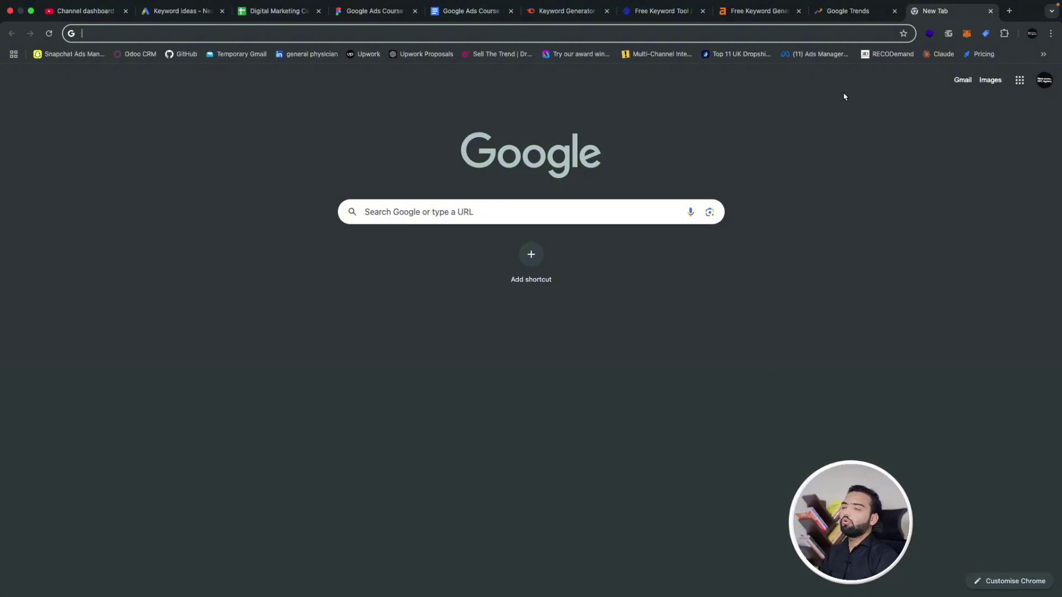
Explore the term "digital marketing course" in Google Trends and set the time range to Past 12 months
click(860, 11)
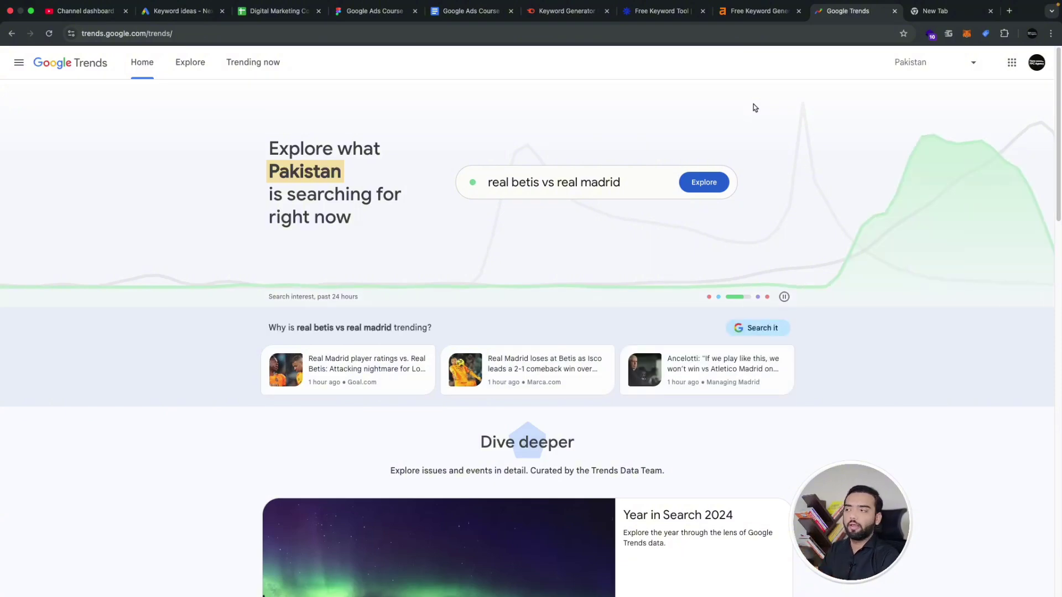
click(635, 189)
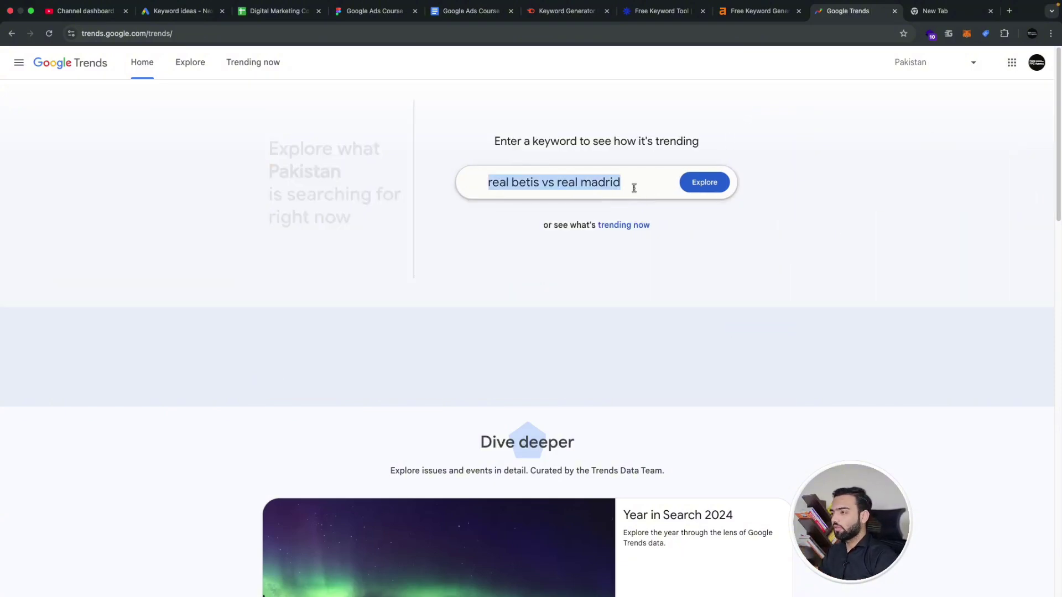
text(dig)
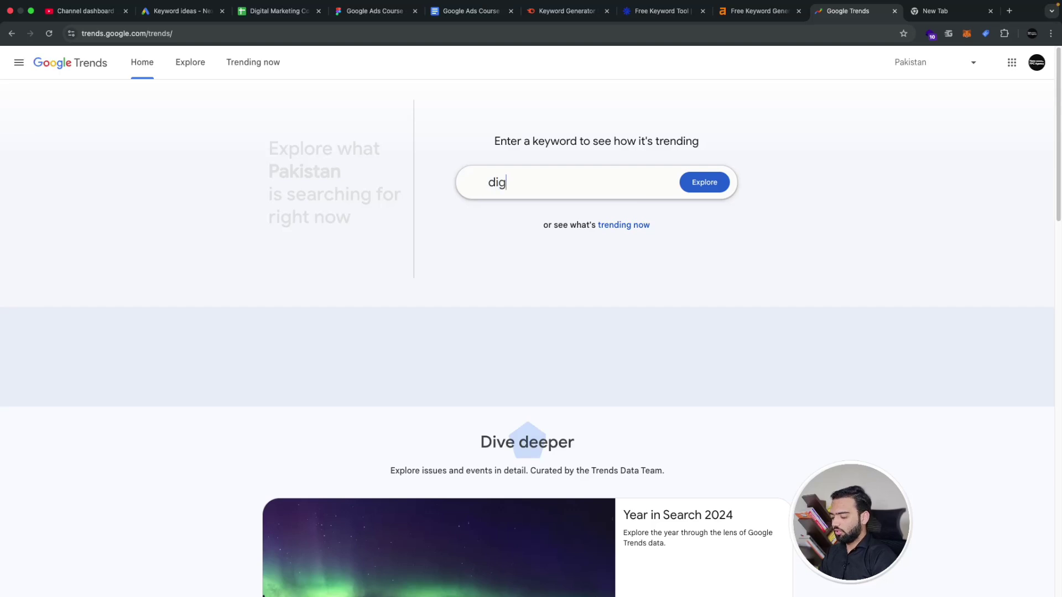
text(ital marketin)
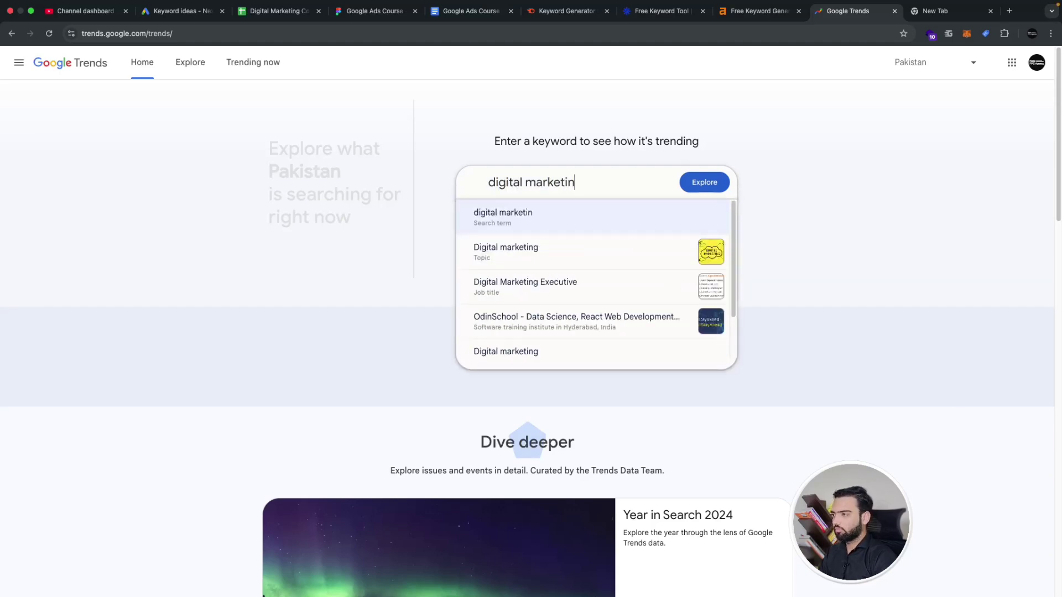
text(g course)
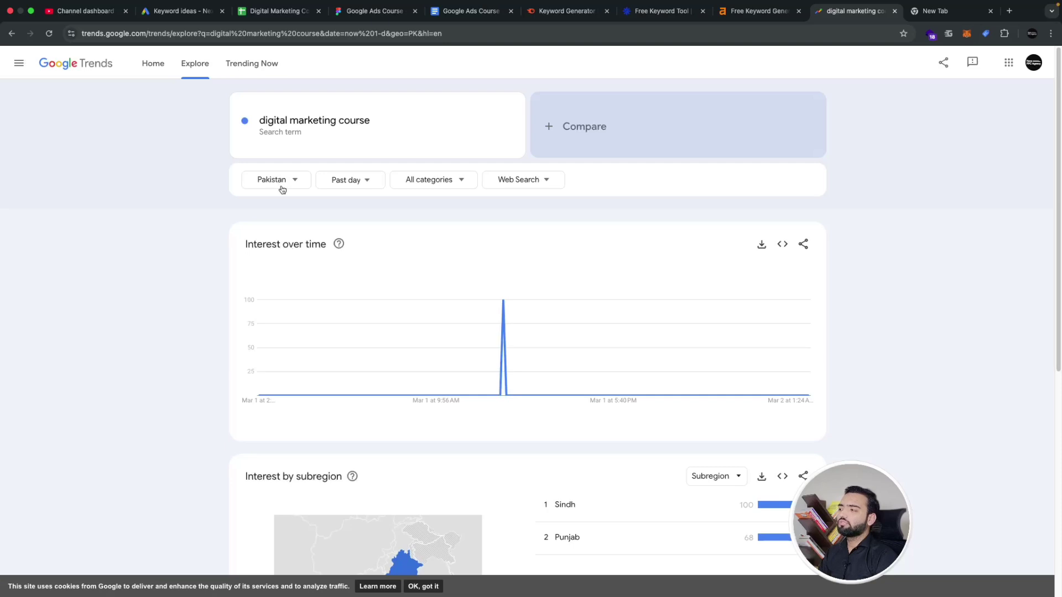
click(339, 188)
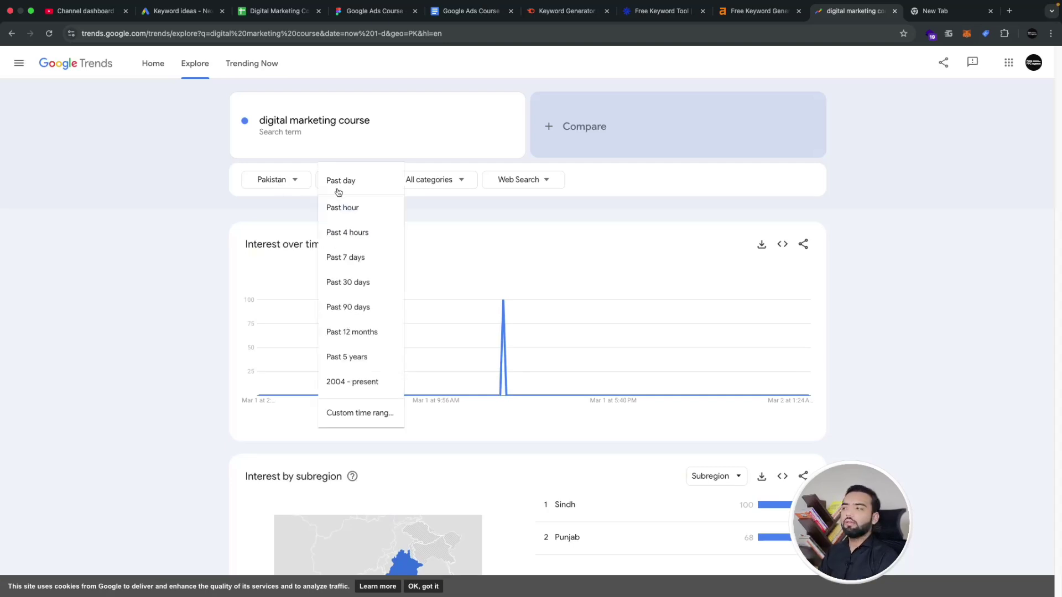
click(367, 334)
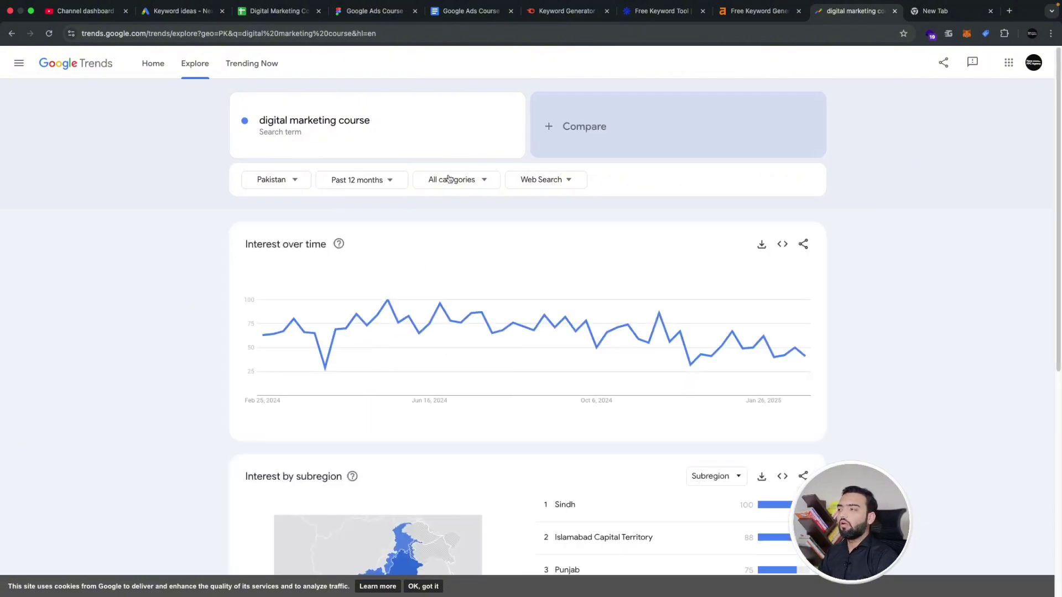
click(449, 179)
click(637, 219)
click(543, 186)
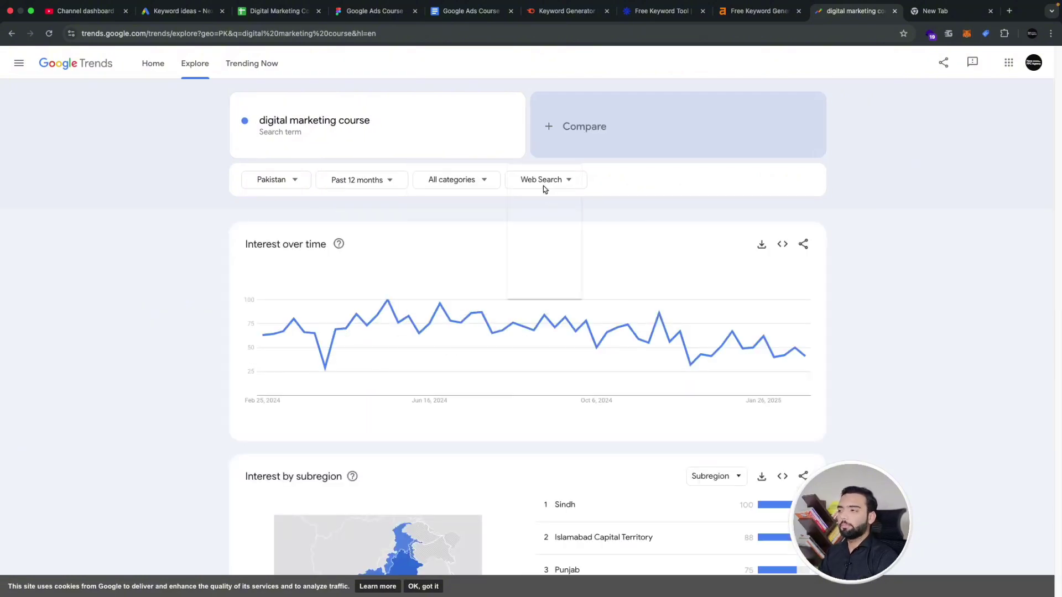
click(649, 210)
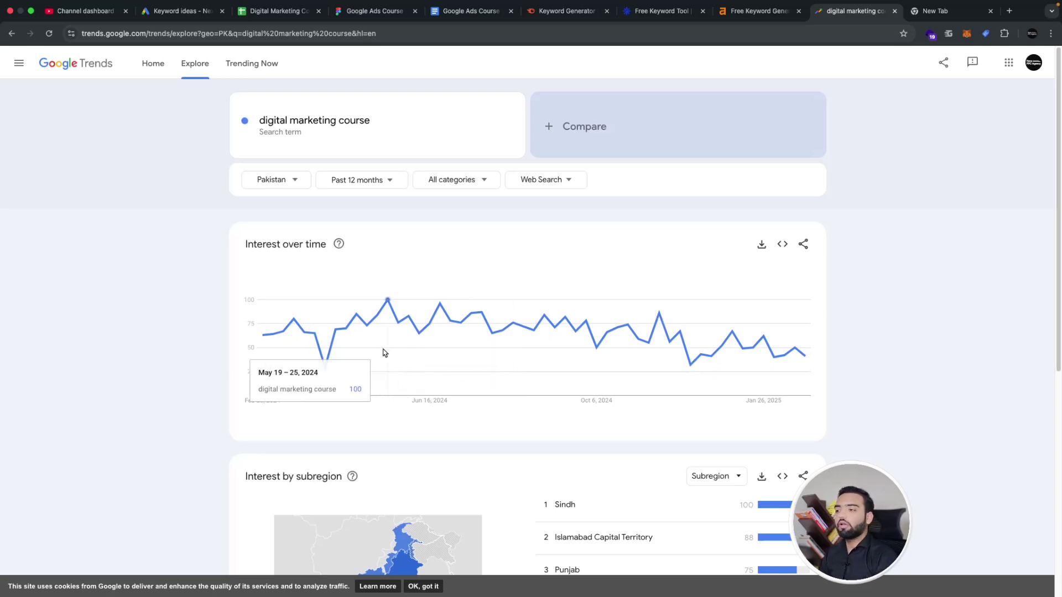
Add "leather jackets" as a comparison term to the "digital marketing course" trend
click(558, 138)
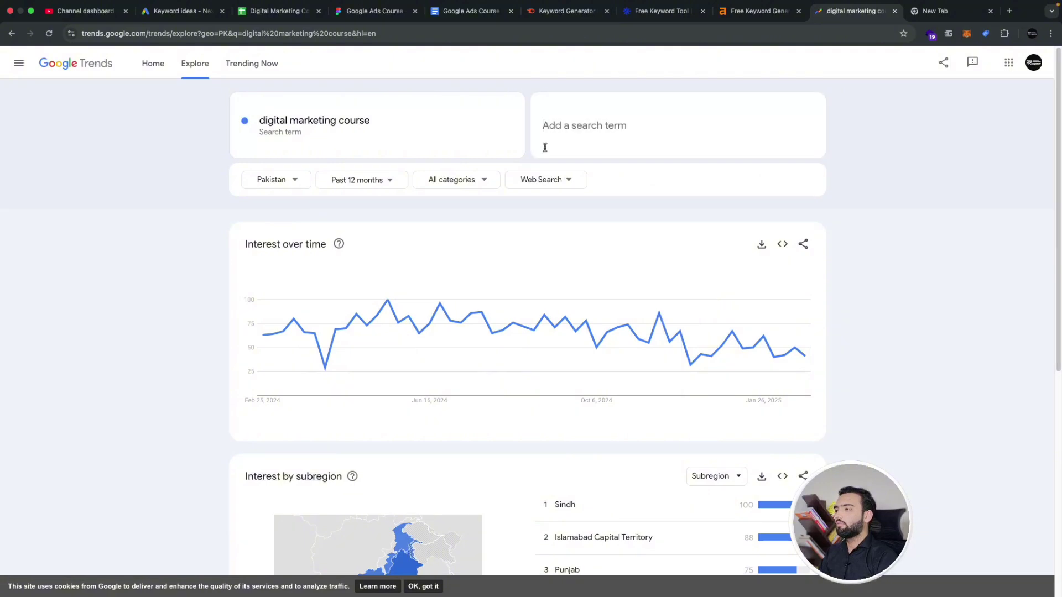
text(leather jackets)
key(Return)
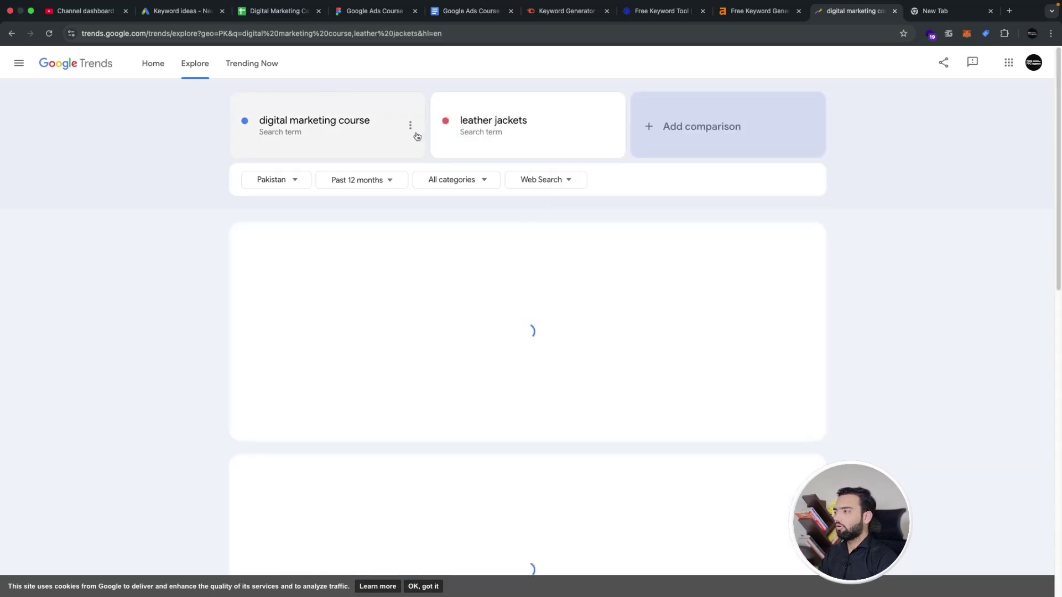
Remove "digital marketing course" from the trends comparison and examine the interest over time for "leather jackets"
click(410, 126)
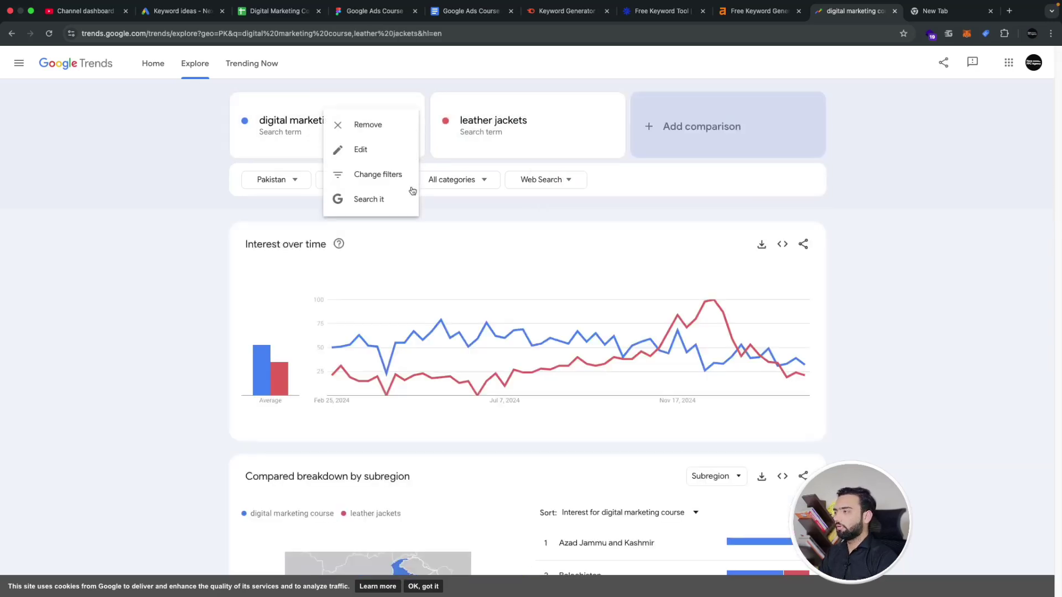
click(367, 125)
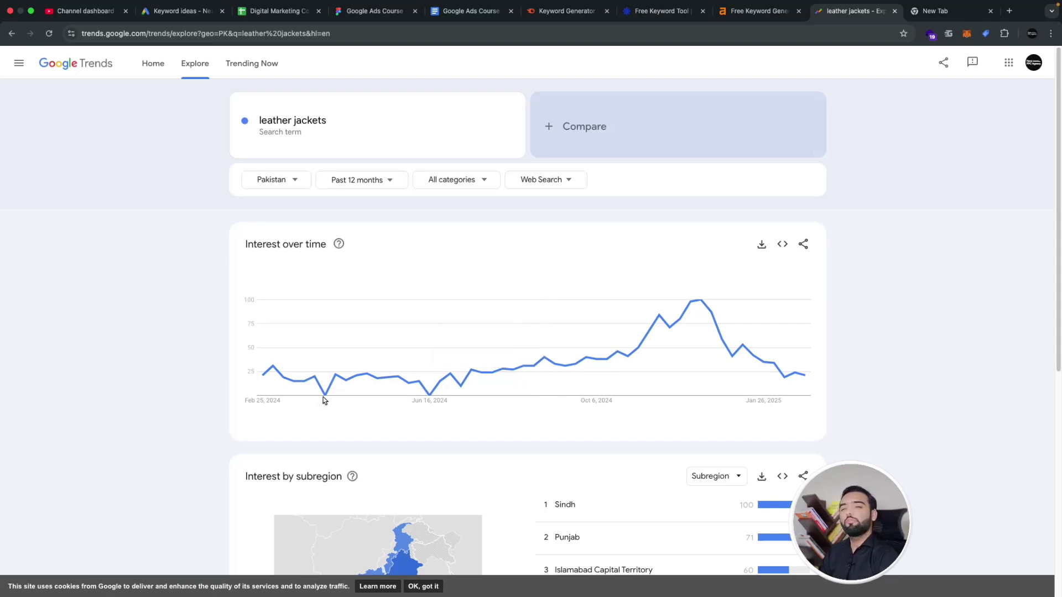
mouse_move(387, 396)
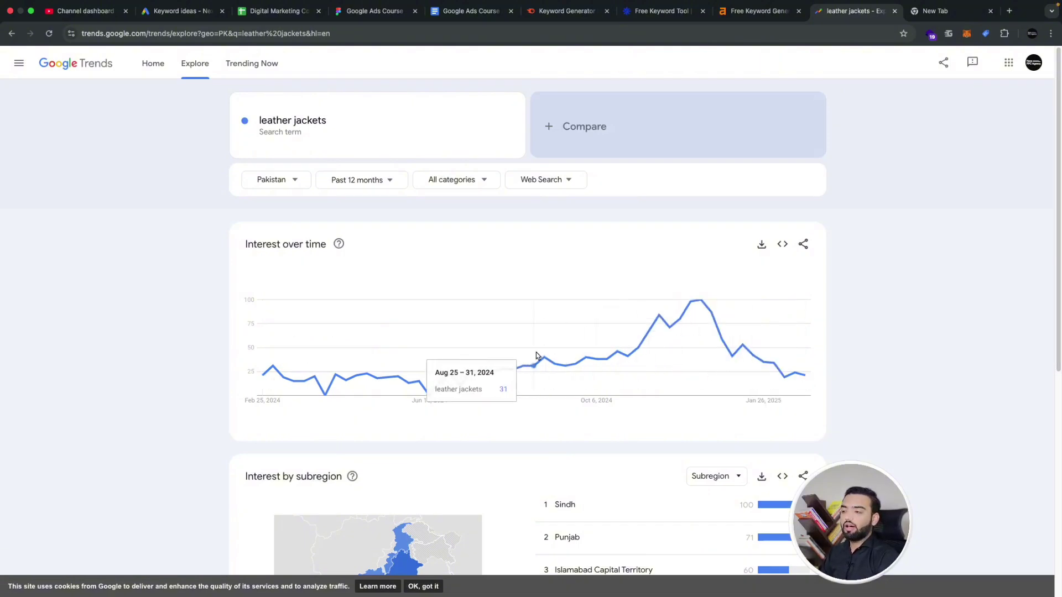
View the "leather jackets" trend for Past 30 days and set the time range back to Past 12 months
click(391, 185)
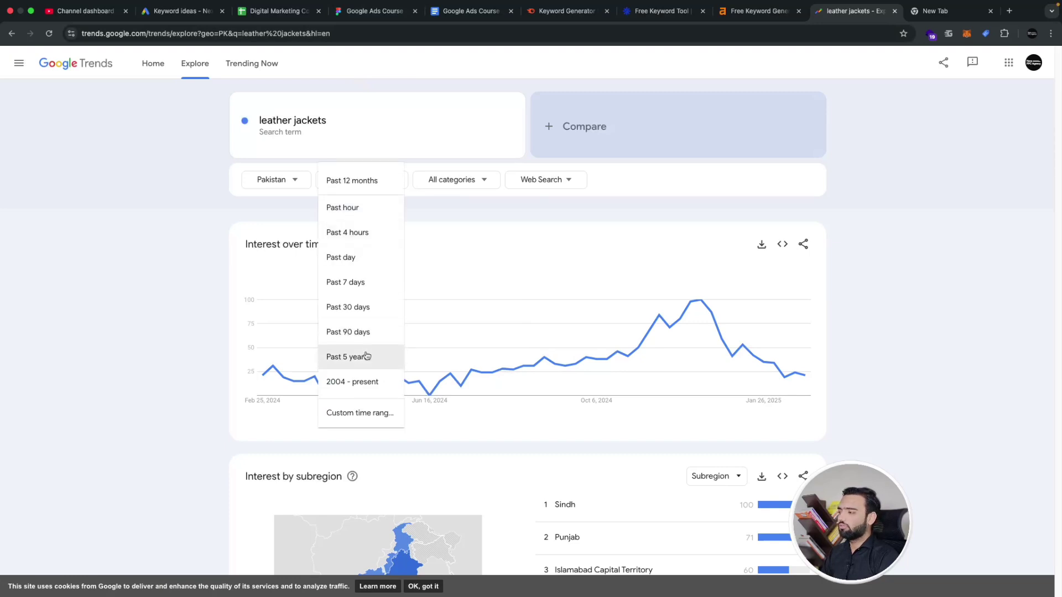
click(347, 305)
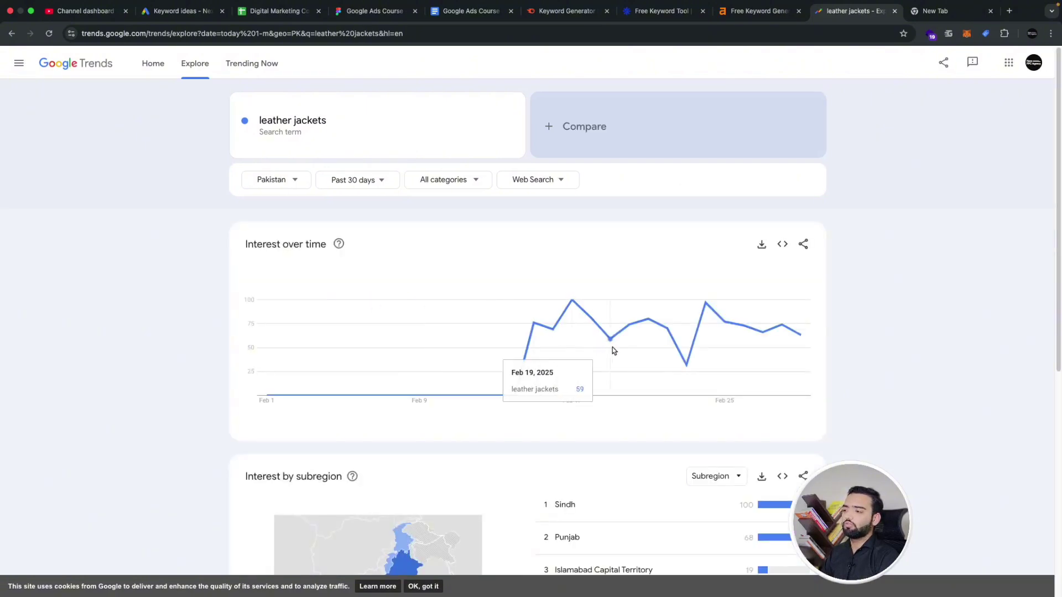
click(372, 179)
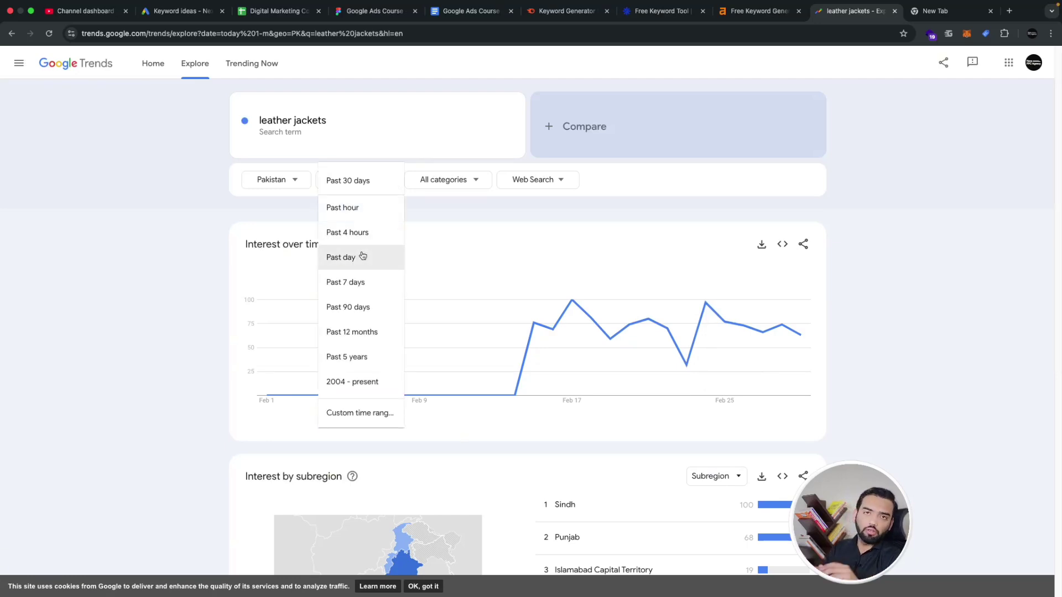
click(370, 339)
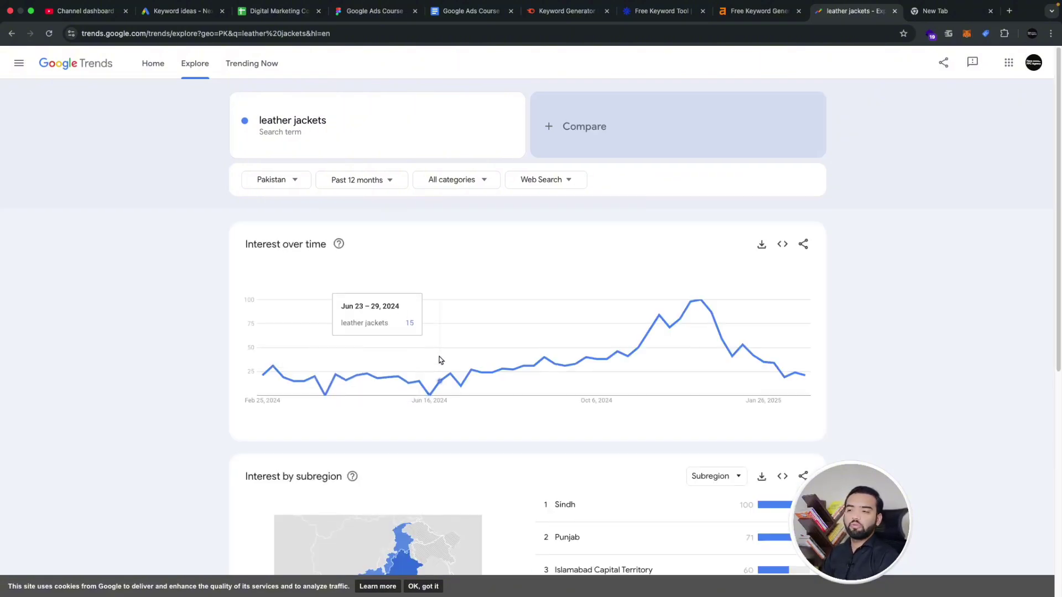
Review the subregion interest, related topics and related queries for "leather jackets", and return to the beginning of the page
scroll(441, 360, down, 6)
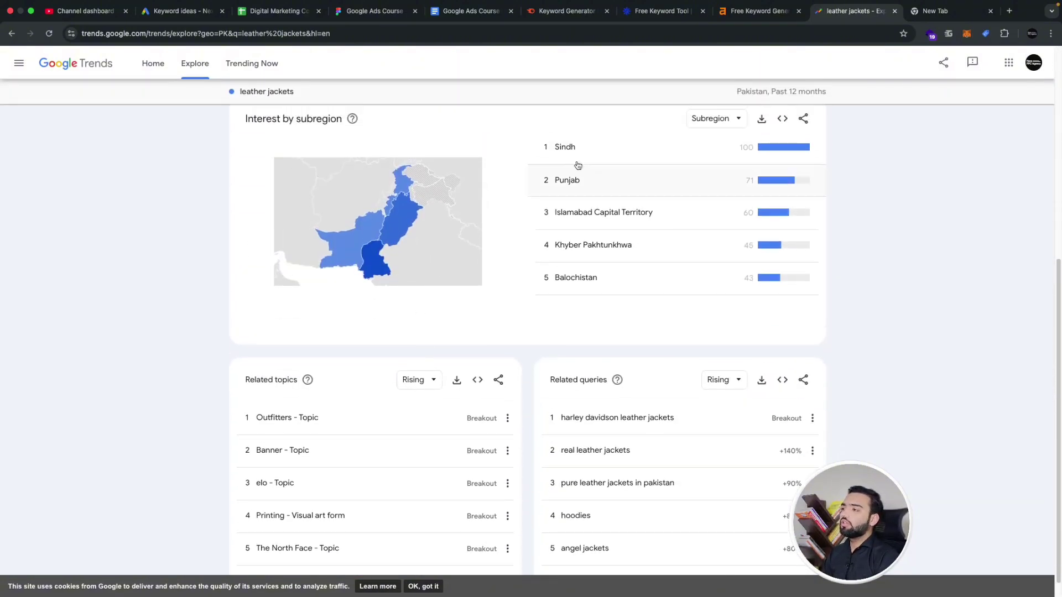
scroll(556, 233, down, 1)
scroll(557, 239, down, 1)
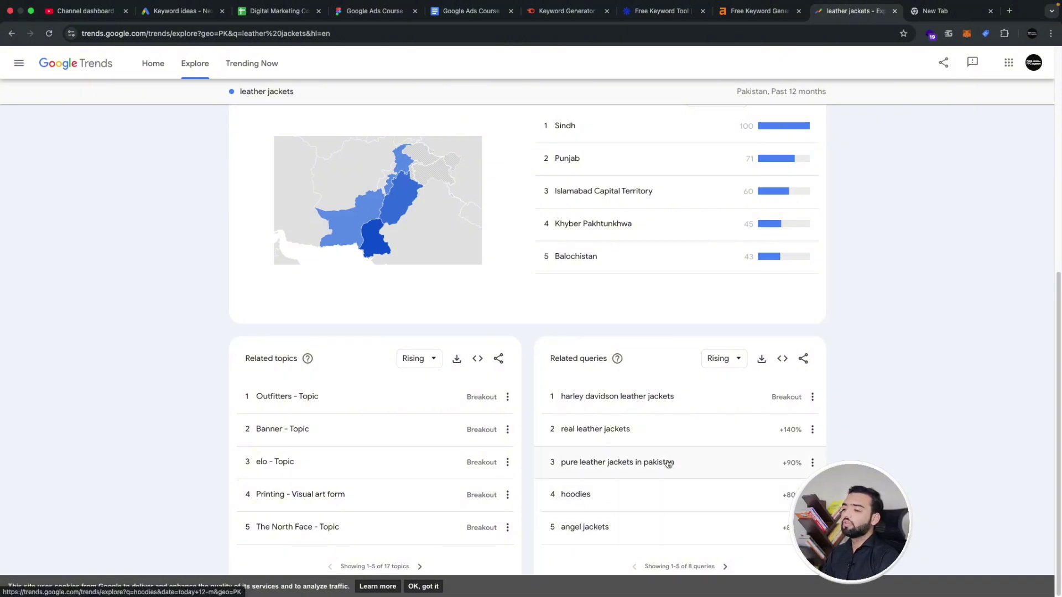
scroll(669, 448, up, 7)
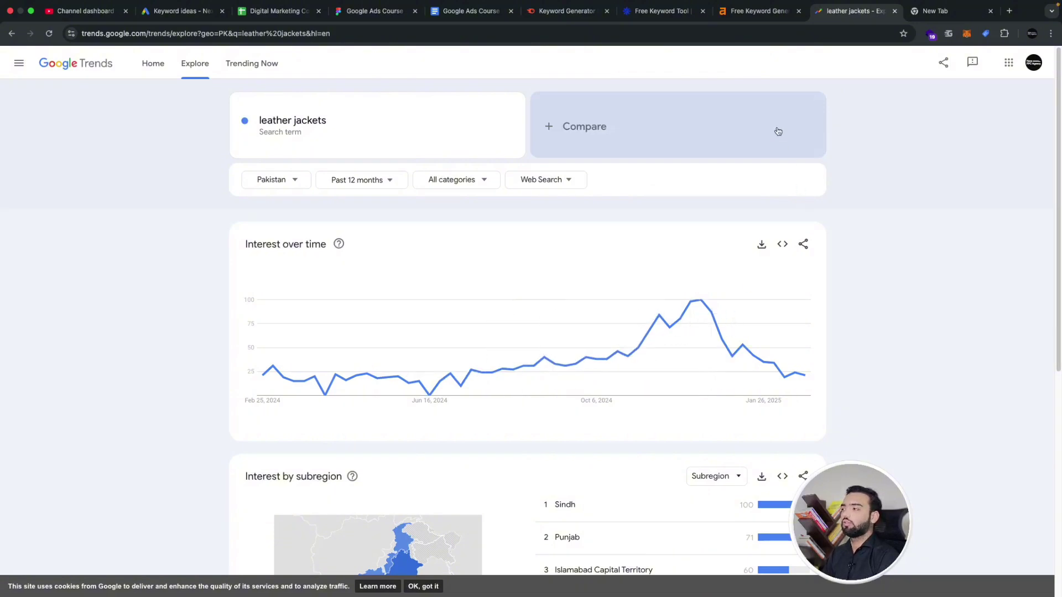
Switch to Ahrefs' Free Keyword Generator and find keyword ideas for "digital markeitng course" in Pakistan
click(773, 14)
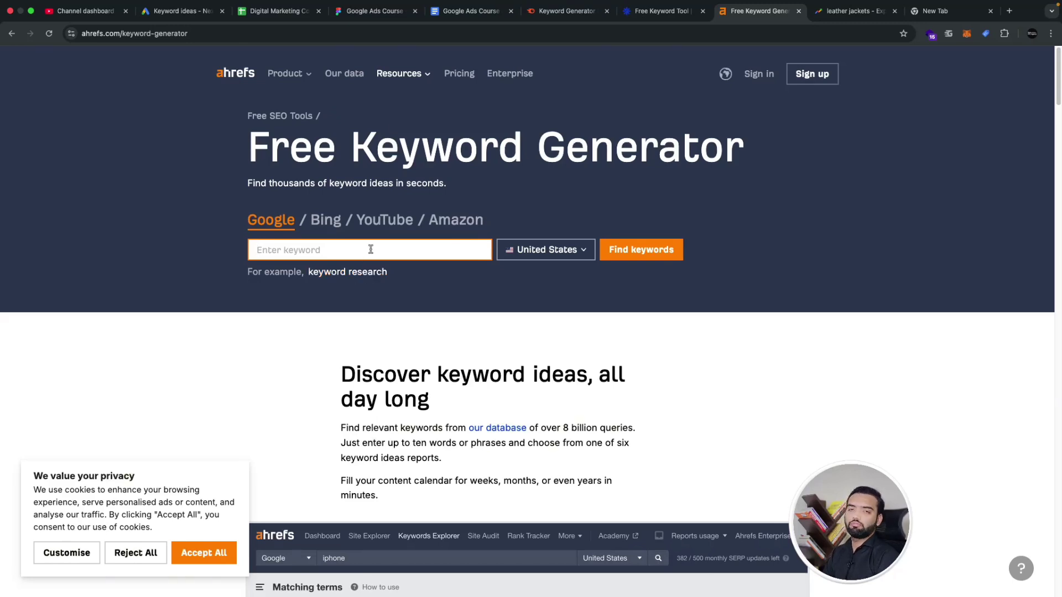
text(digital markeitng course)
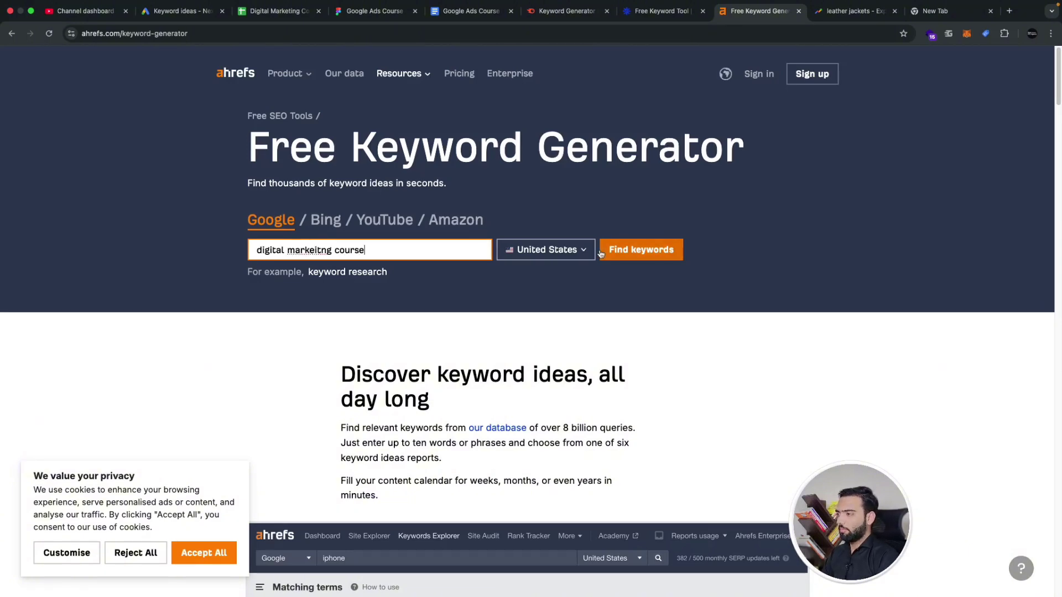
click(588, 250)
text(pak)
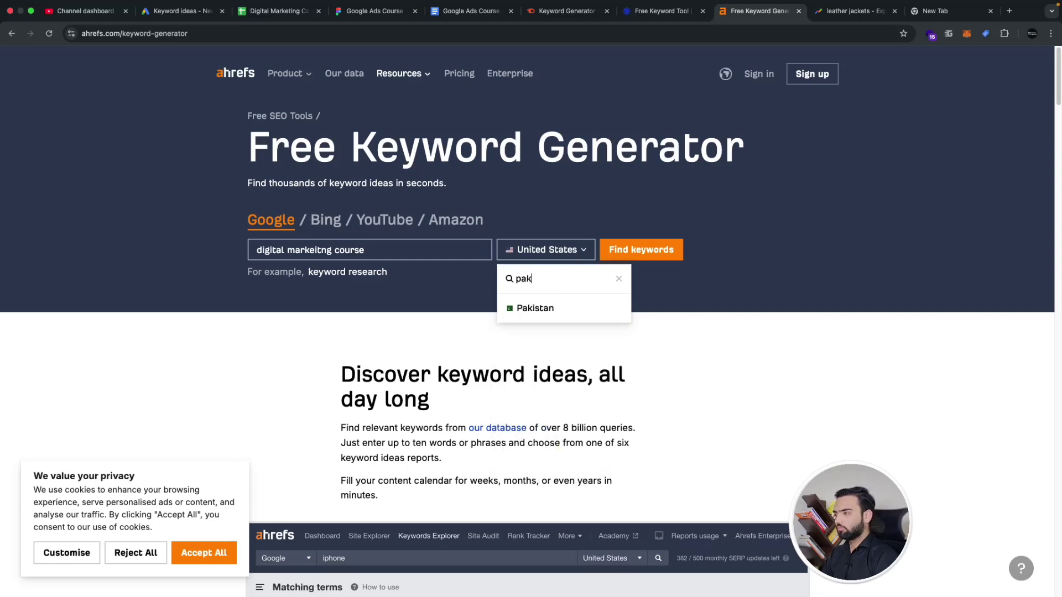
click(533, 308)
click(640, 251)
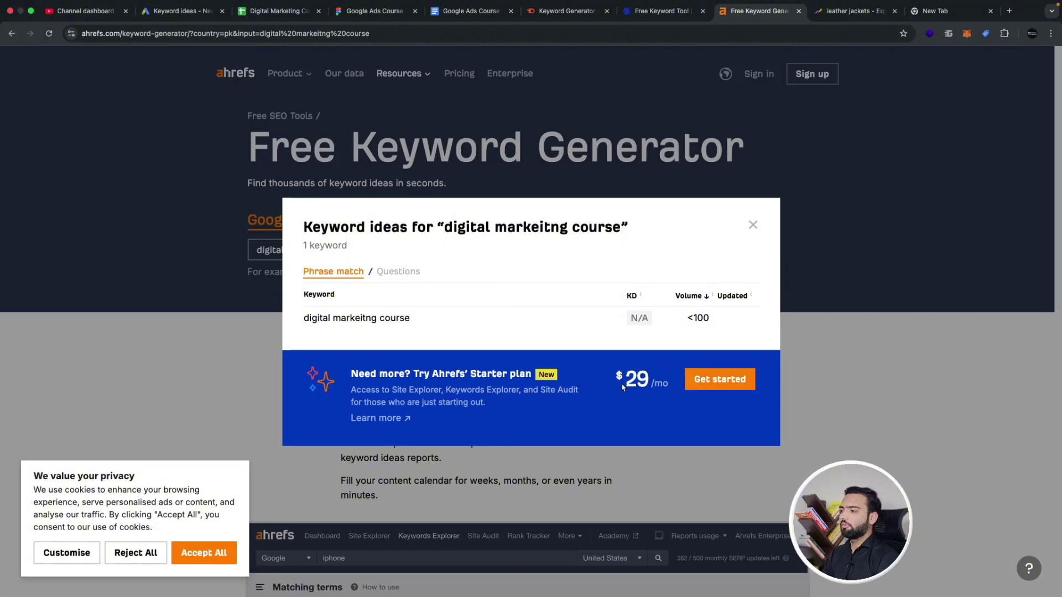
Examine the Starter plan price and the keyword's search volume, and close the keyword ideas dialog
drag(624, 382, 645, 381)
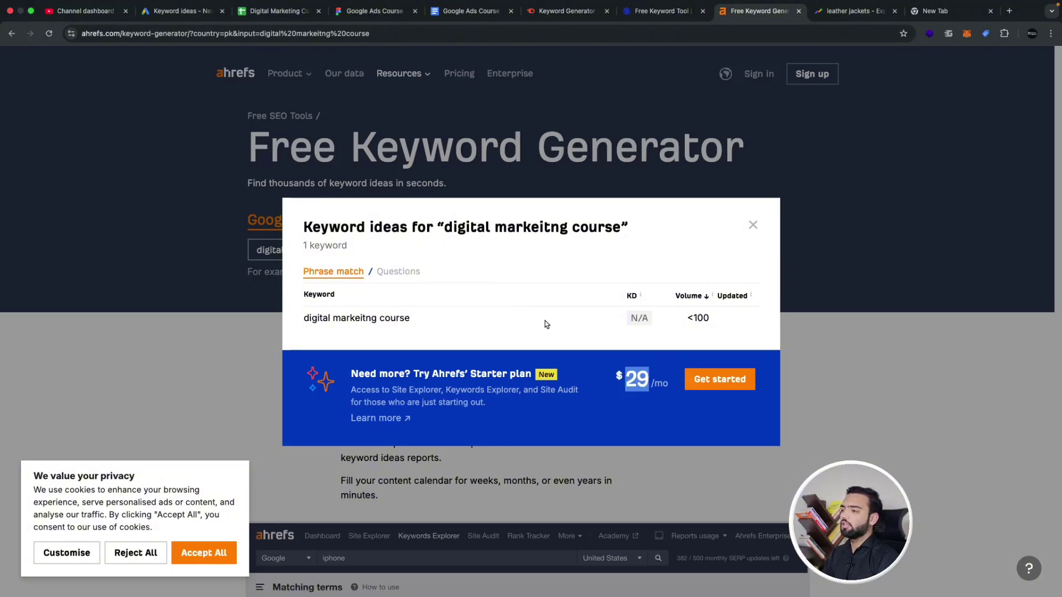
drag(687, 320, 712, 322)
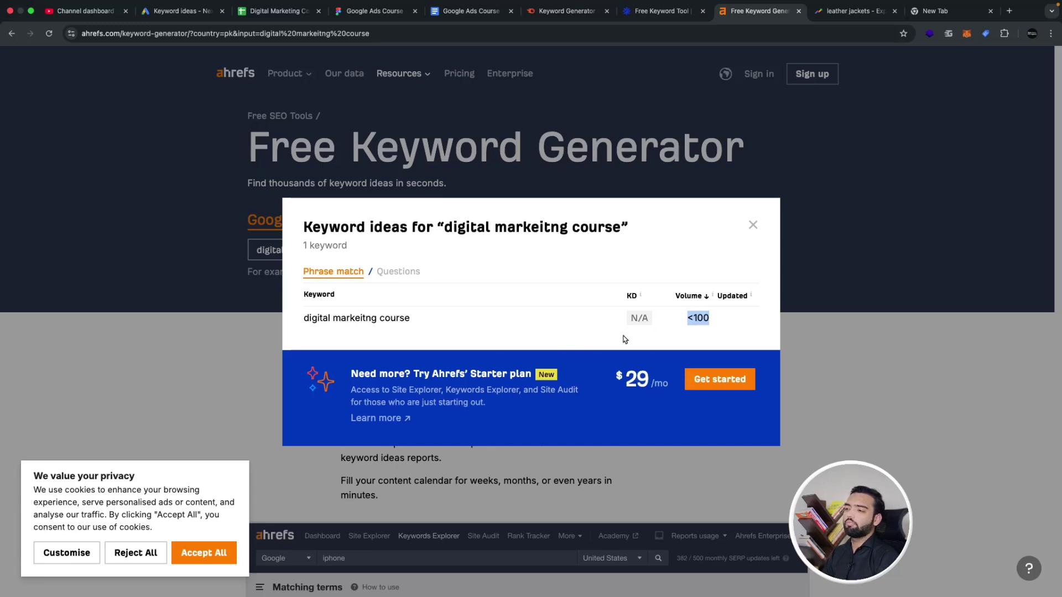
mouse_move(732, 296)
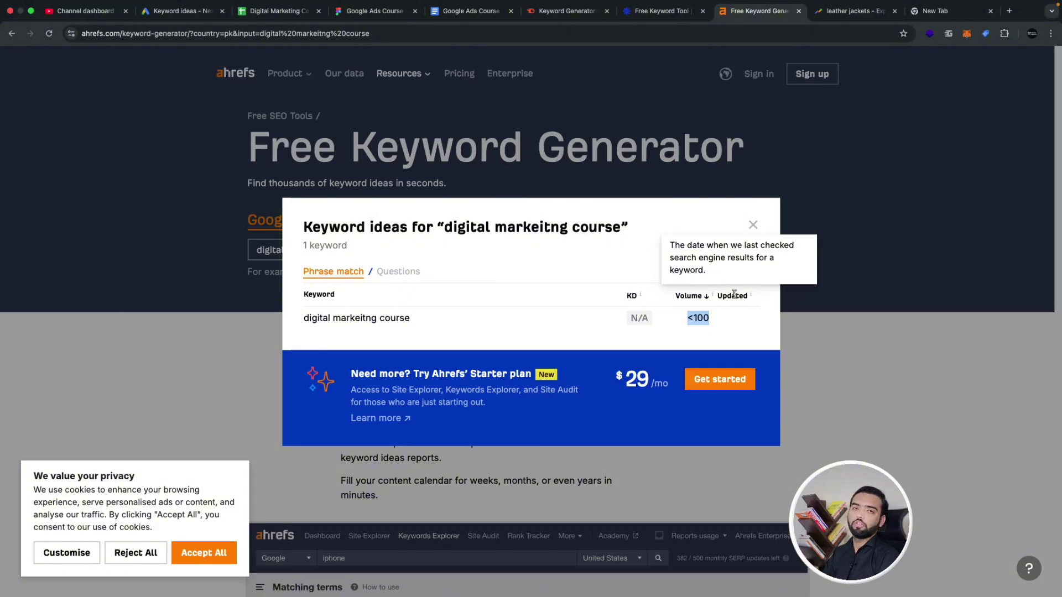
click(752, 225)
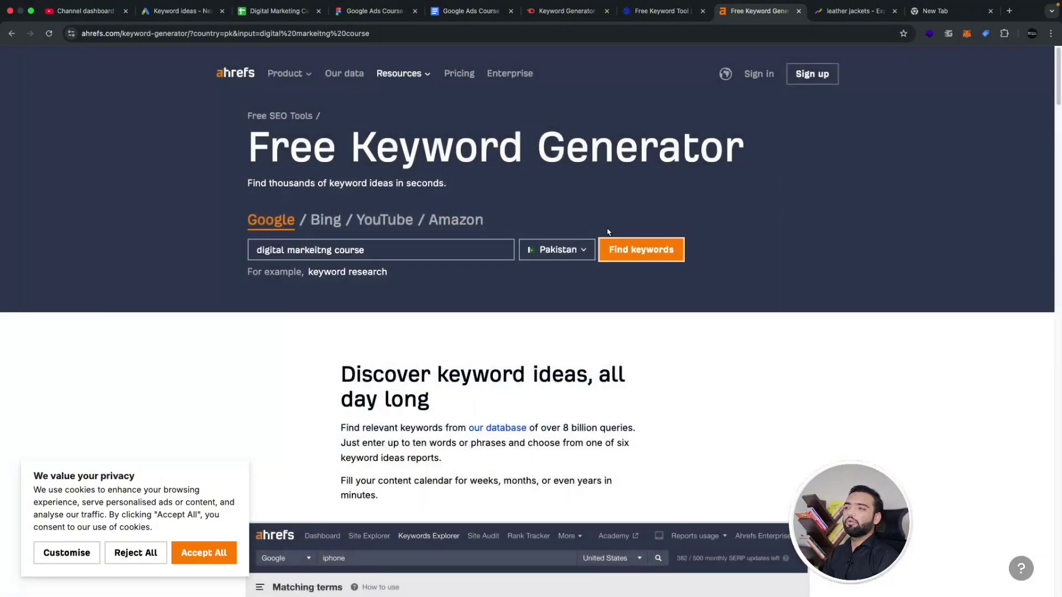
Switch to WordStream's Free Keyword Tool and submit the keyword "digital marketing course"
click(661, 10)
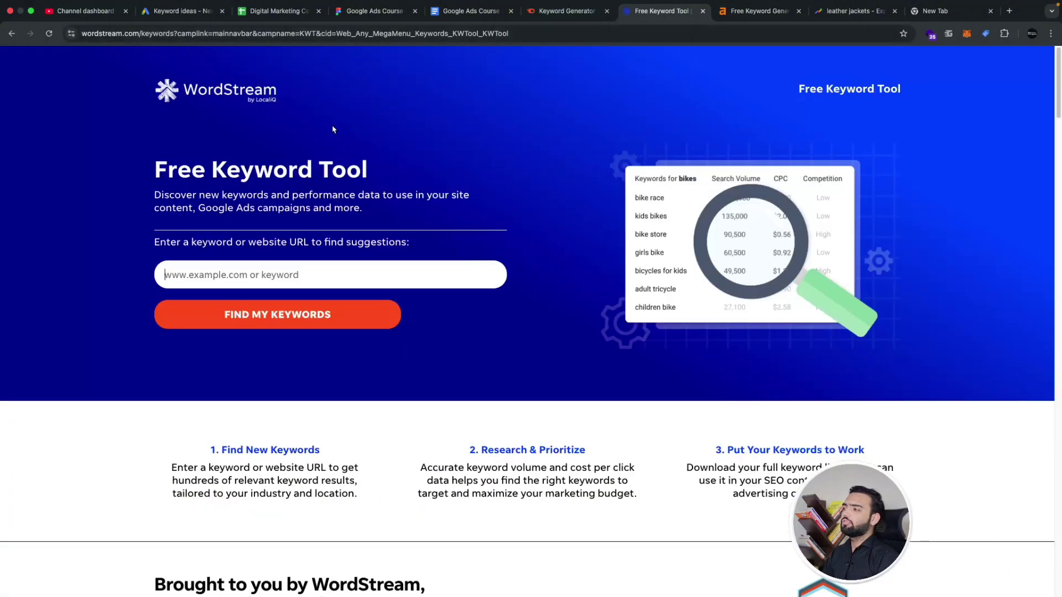
text(digital marketing course)
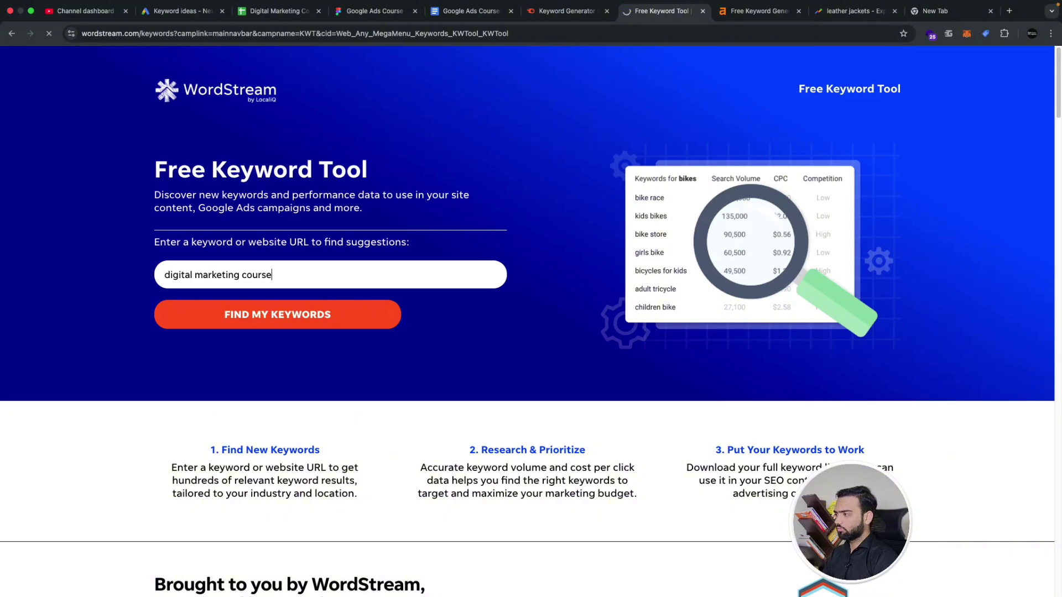
Switch to Semrush's Keyword Magic Tool, try to search "digital marketing course" for Pakistan, and dismiss the login dialog
click(564, 10)
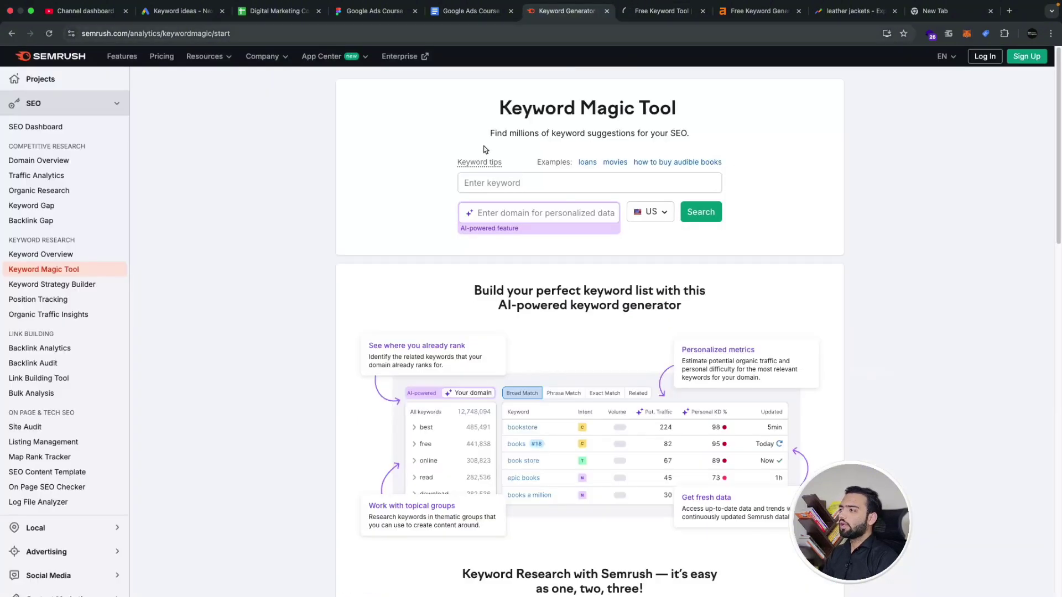
click(513, 184)
text(digit)
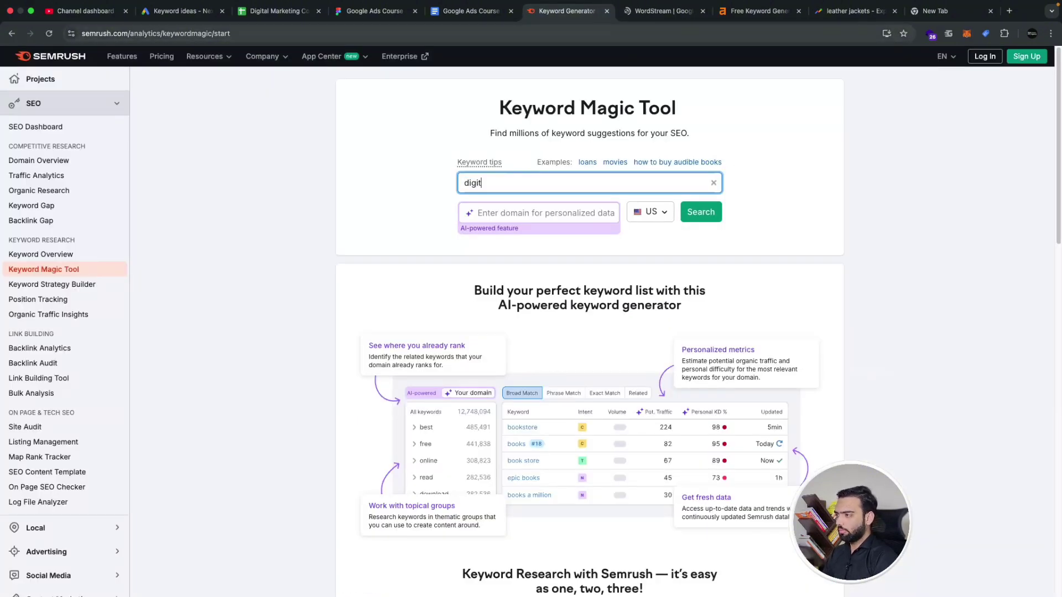
text(al marketing course)
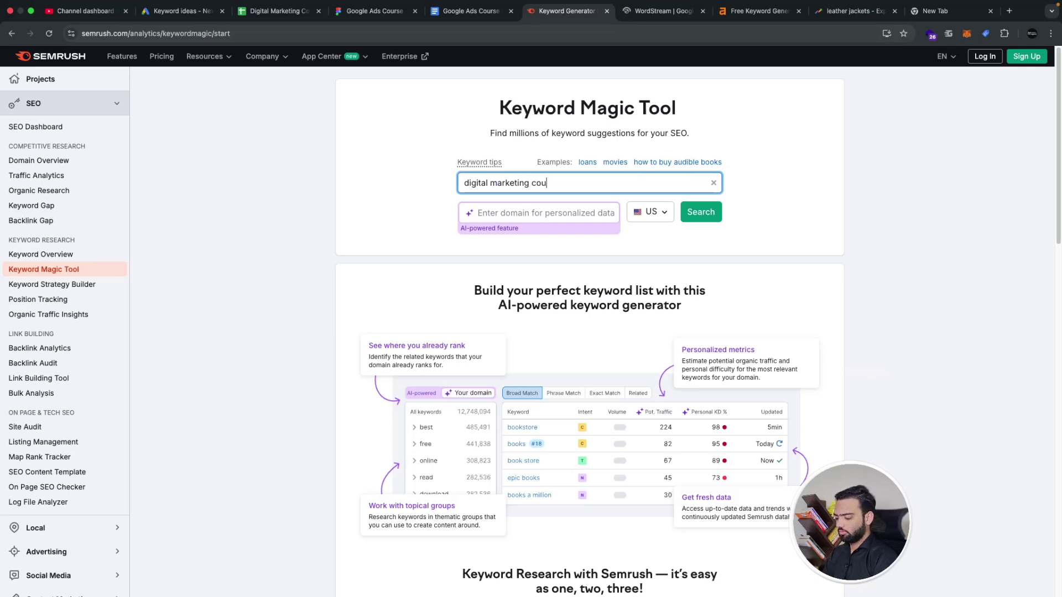
click(647, 212)
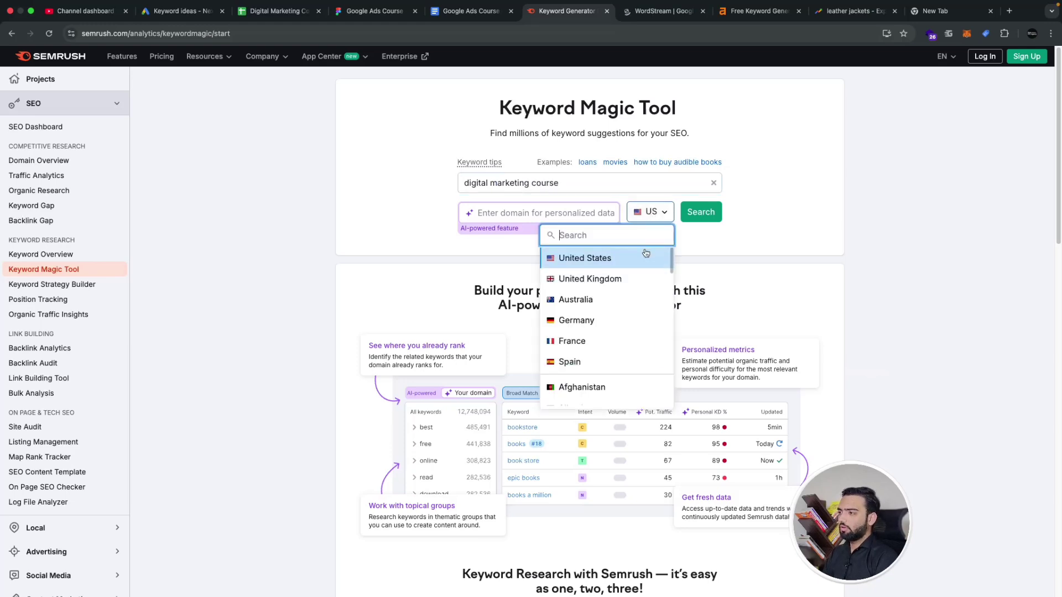
text(pak)
click(575, 257)
click(701, 211)
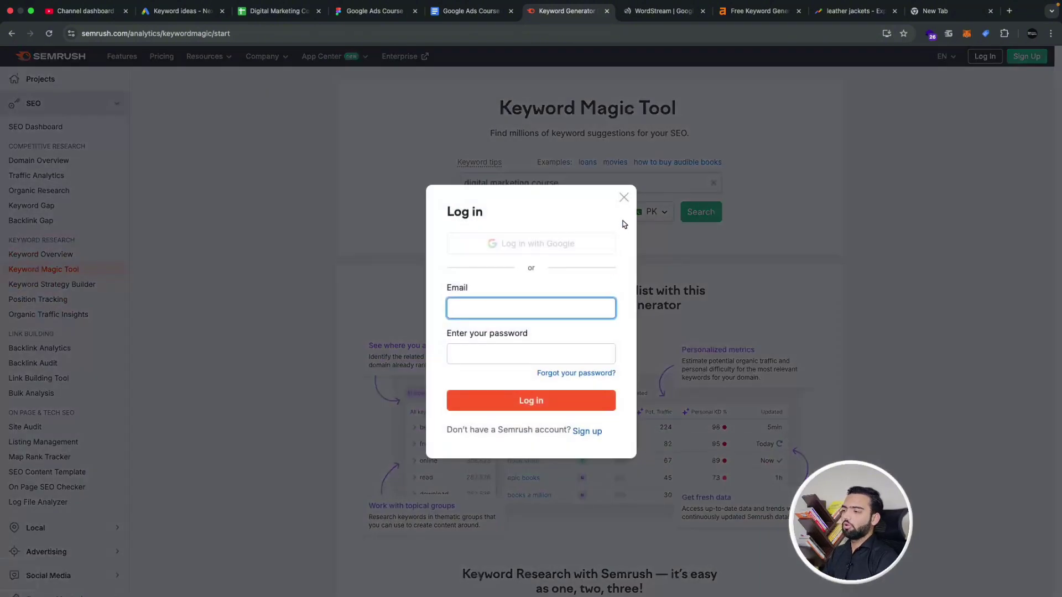
click(623, 200)
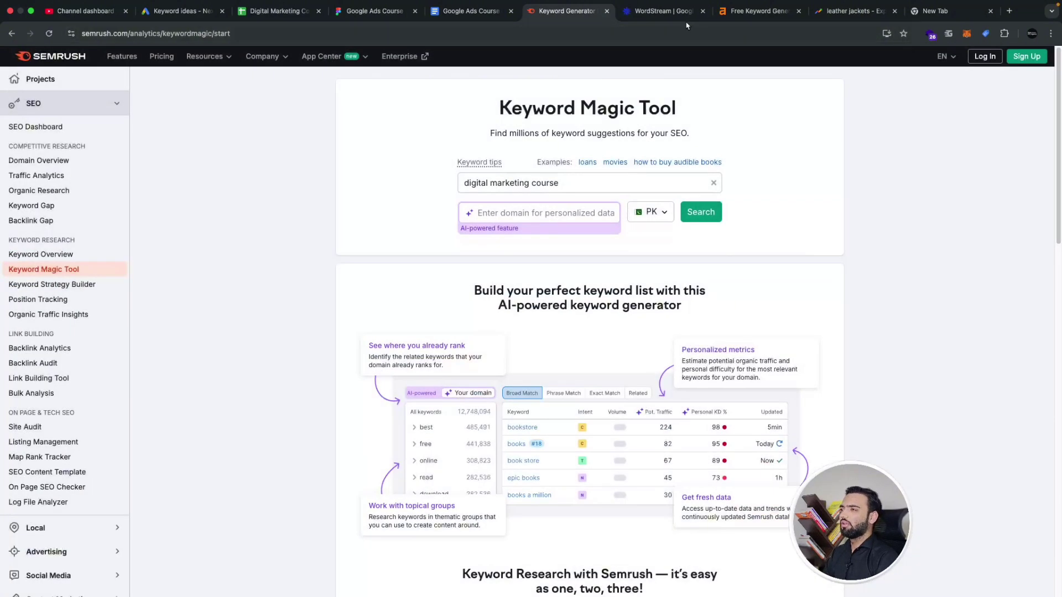
Return to WordStream and run the refined "digital marketing course" search with All Industries and United States
key(ctrl+Tab)
click(417, 379)
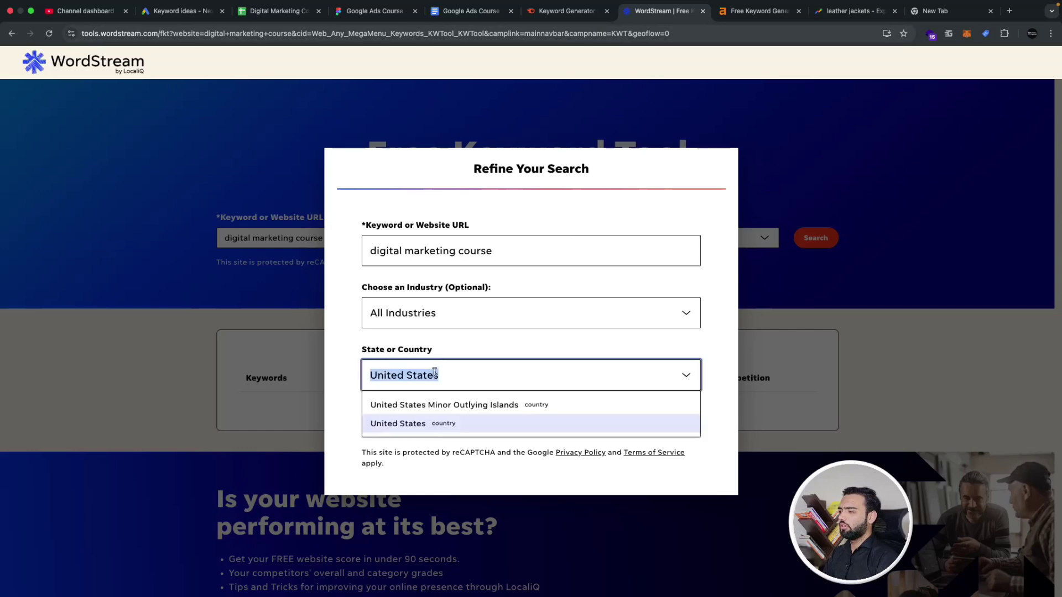
click(506, 430)
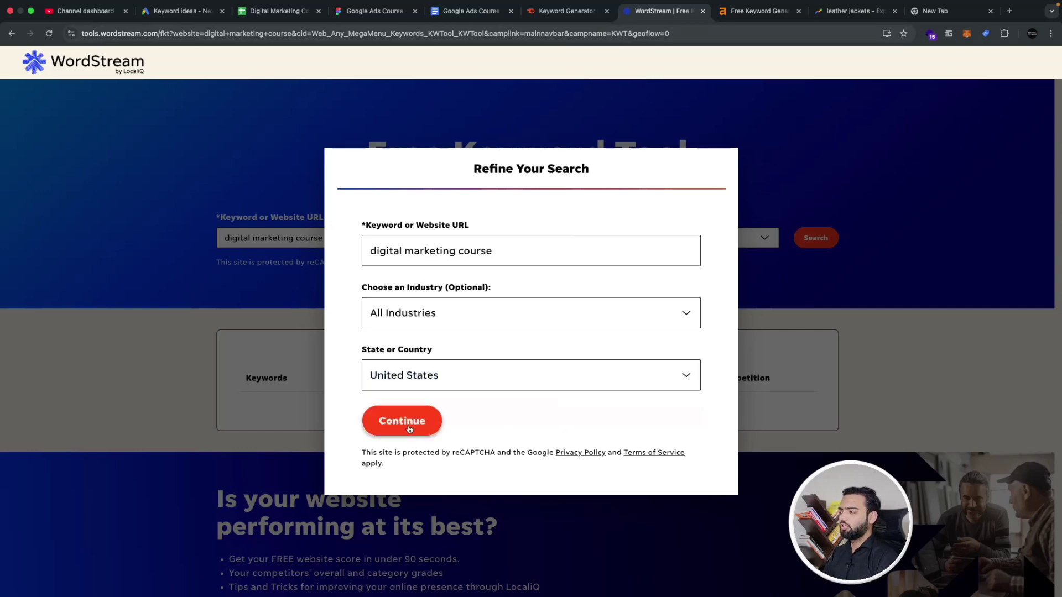
click(401, 422)
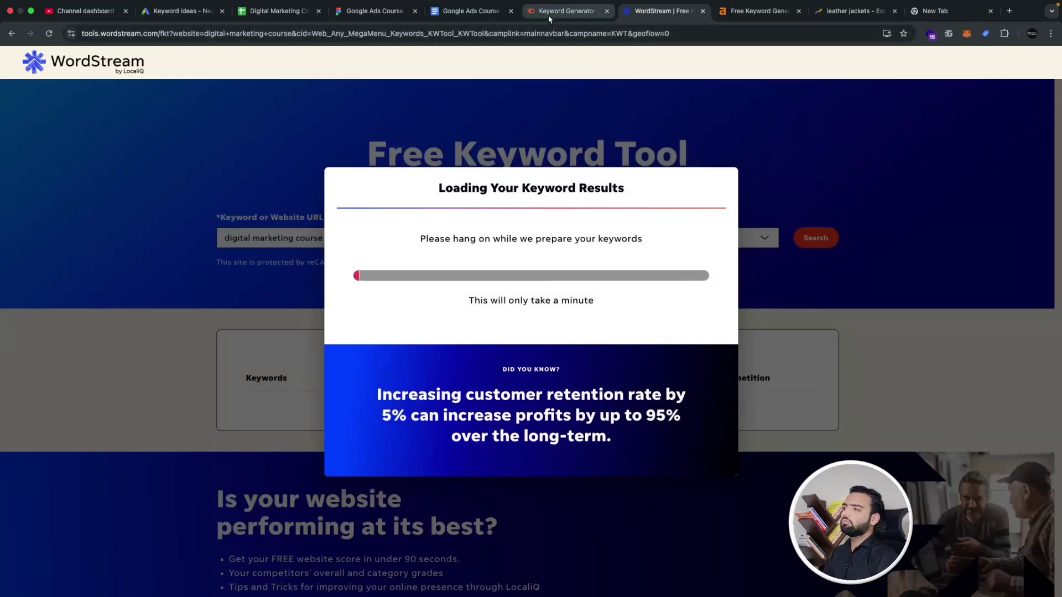
Switch back to Semrush and open its plans and pricing page
click(567, 11)
click(758, 11)
click(567, 11)
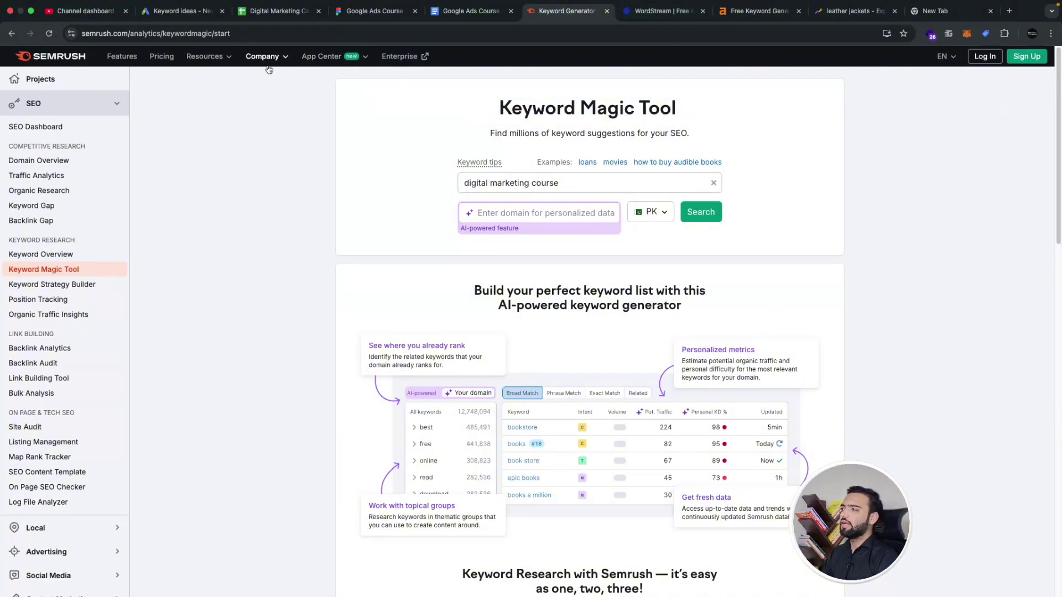
click(172, 61)
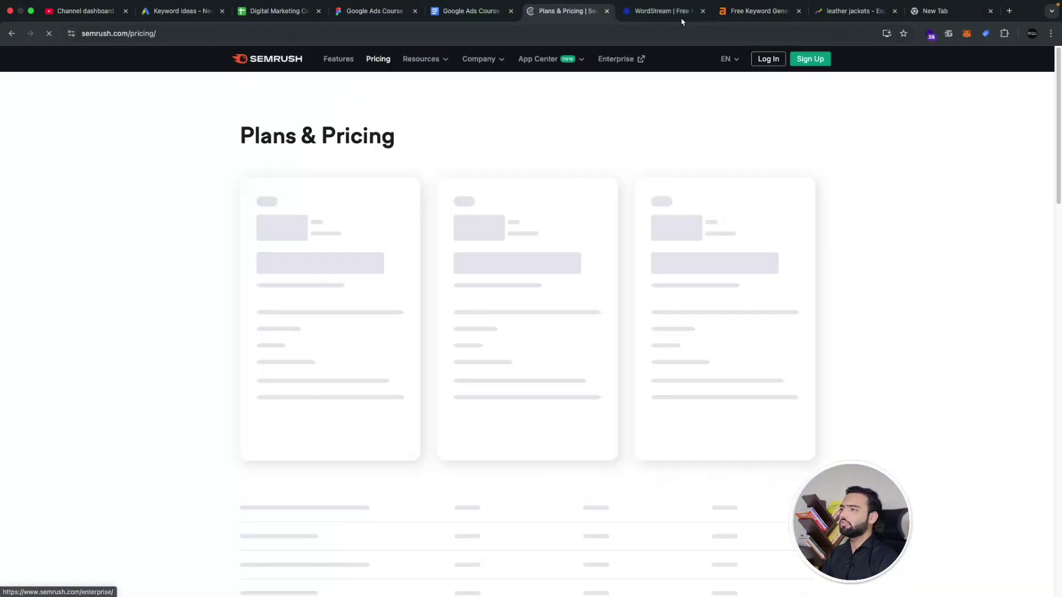
Open the Ahrefs plans and pricing page and highlight the Lite plan's monthly price
click(759, 11)
click(461, 75)
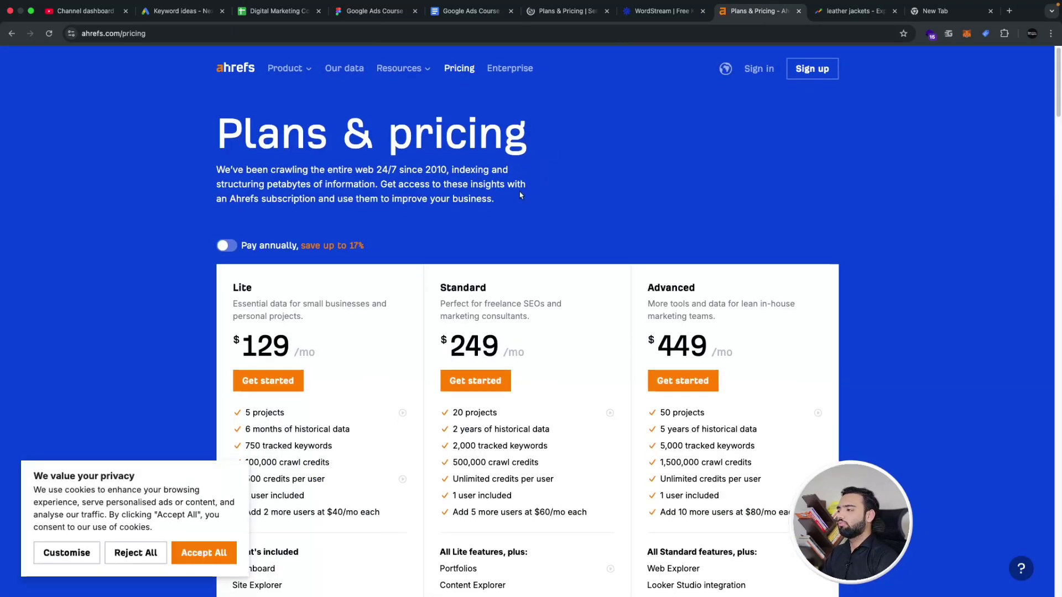
scroll(393, 229, down, 3)
drag(247, 270, 289, 271)
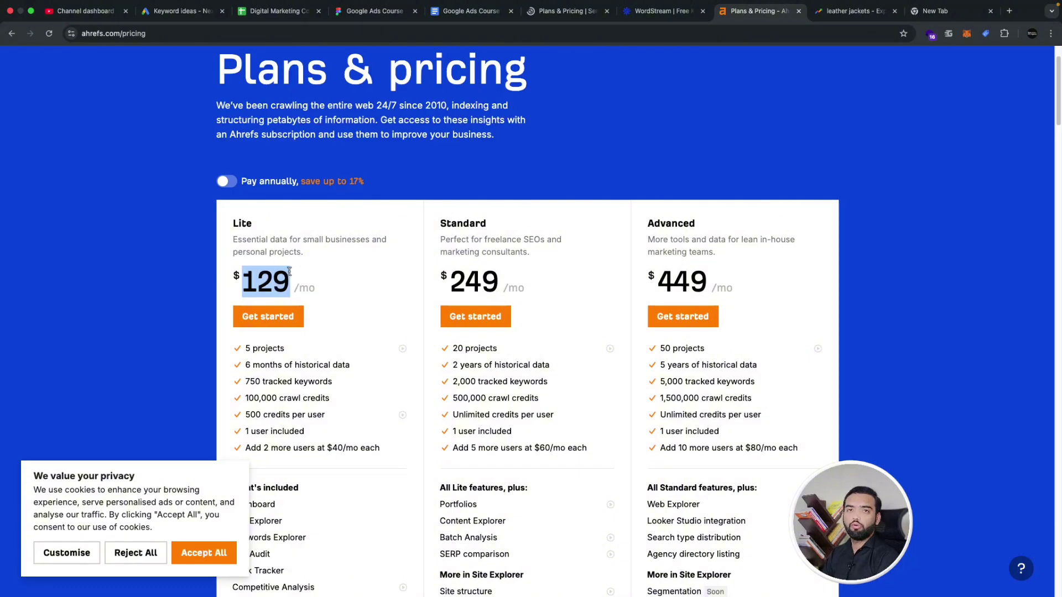
Switch to the Semrush pricing page and highlight the Pro plan's monthly price
click(561, 17)
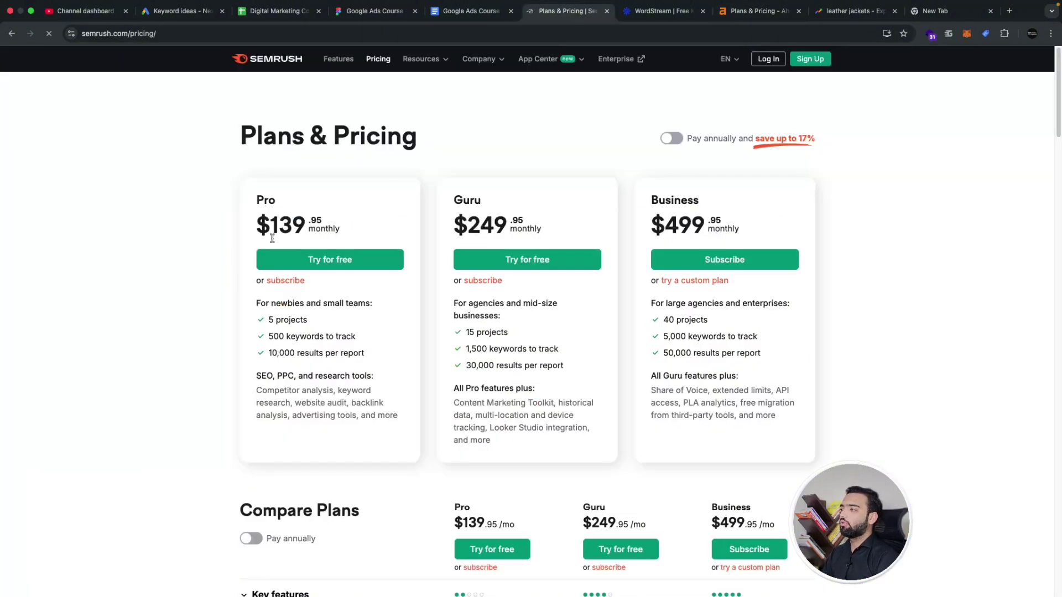
drag(269, 230, 319, 231)
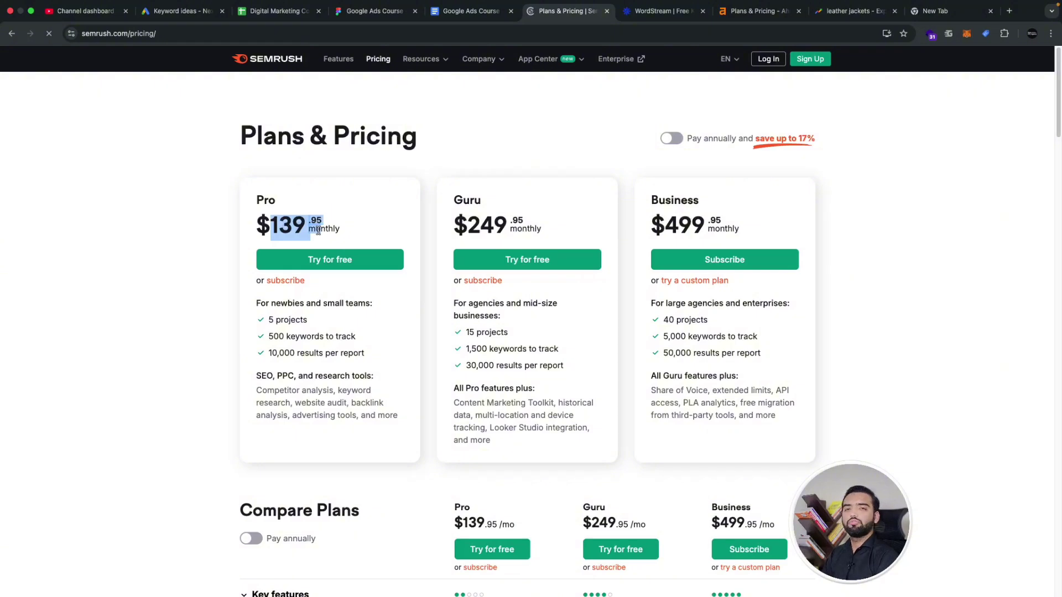
Revisit the "leather jackets" page in Google Trends and switch to the blank new browser page
click(172, 13)
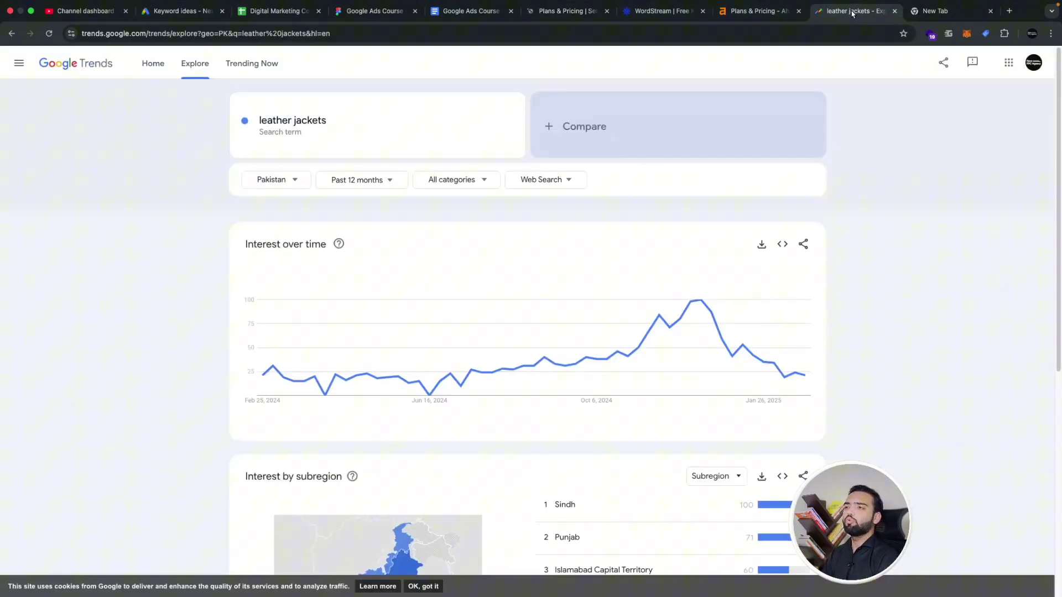
click(853, 13)
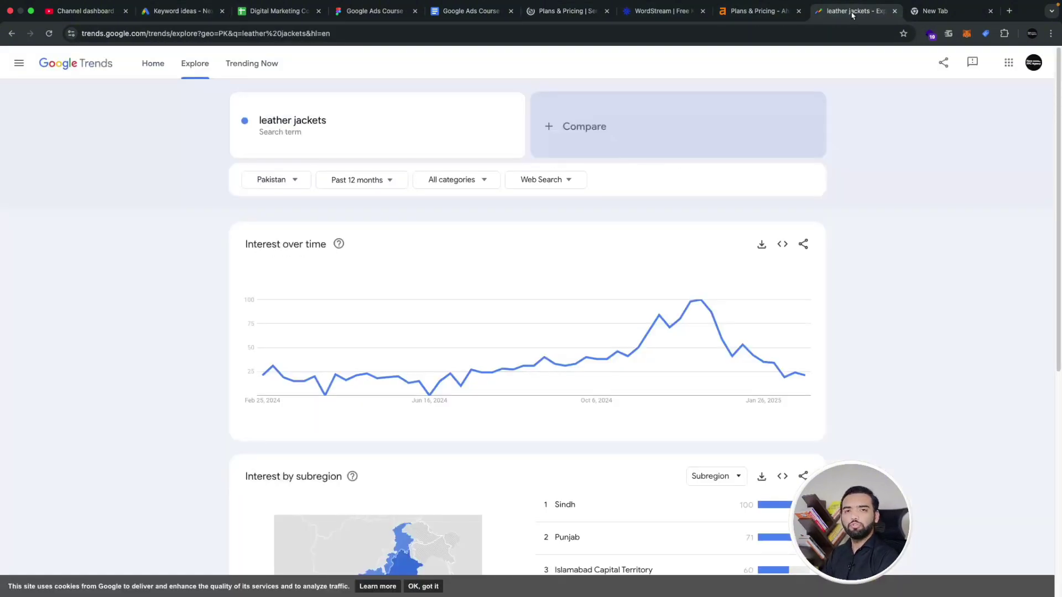
click(935, 12)
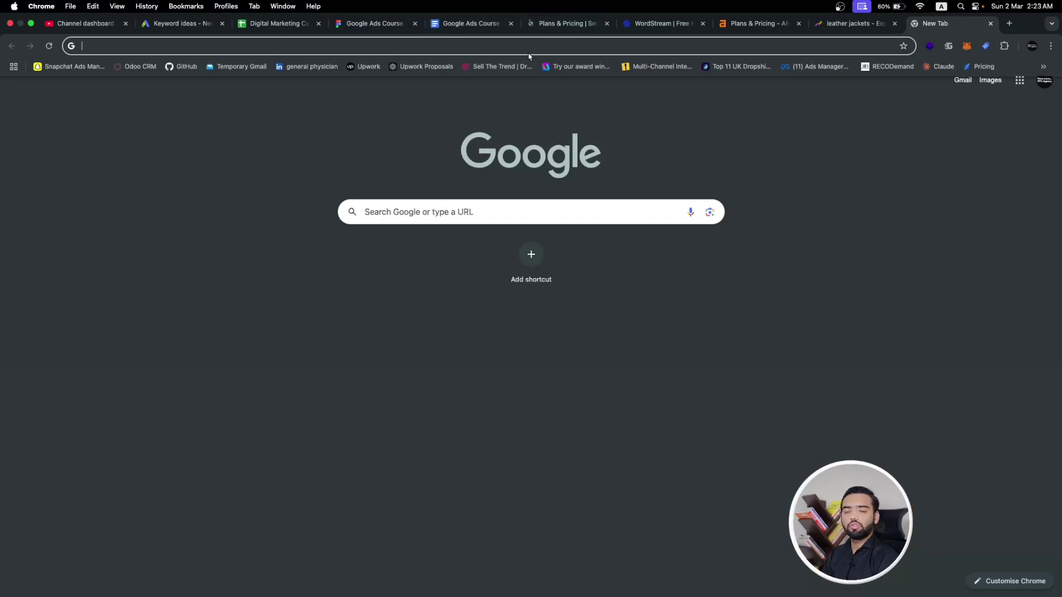